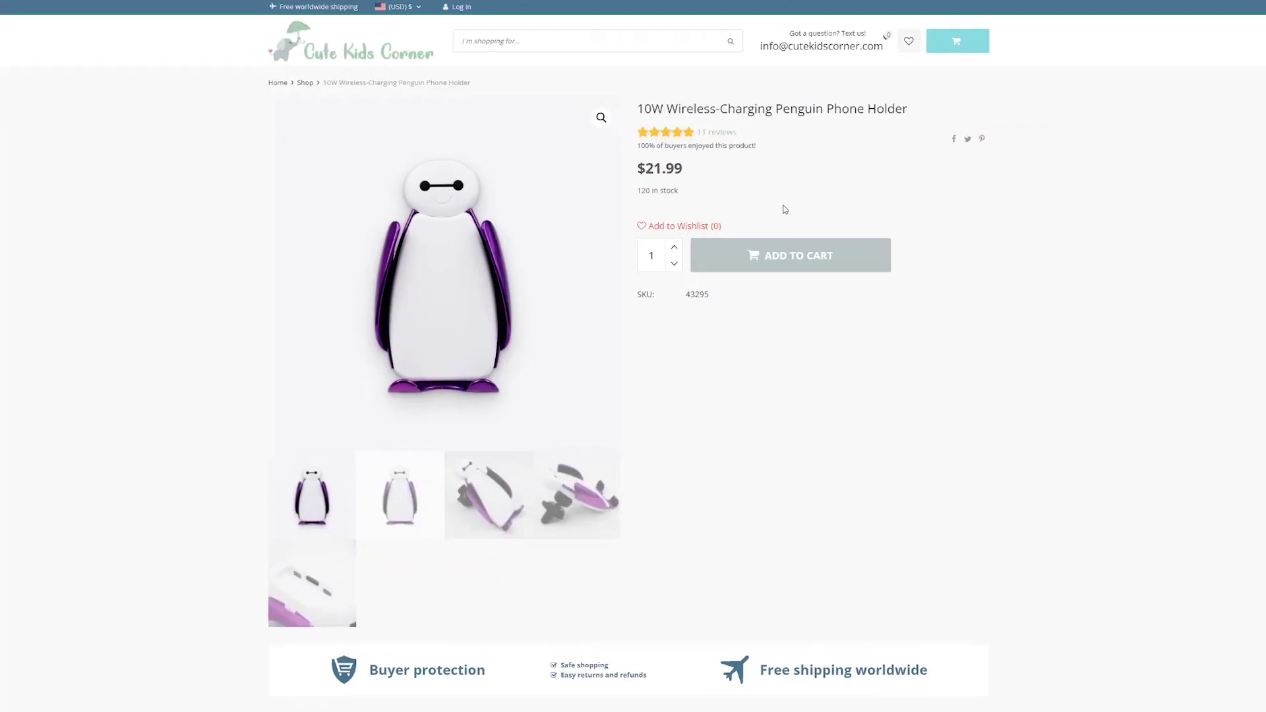
Step: Add the Penguin Phone Holder to the wishlist, and draft a Facebook share of the 2-in-1 Earbuds reading "Hey! That's what I want for Xmas."
click(671, 227)
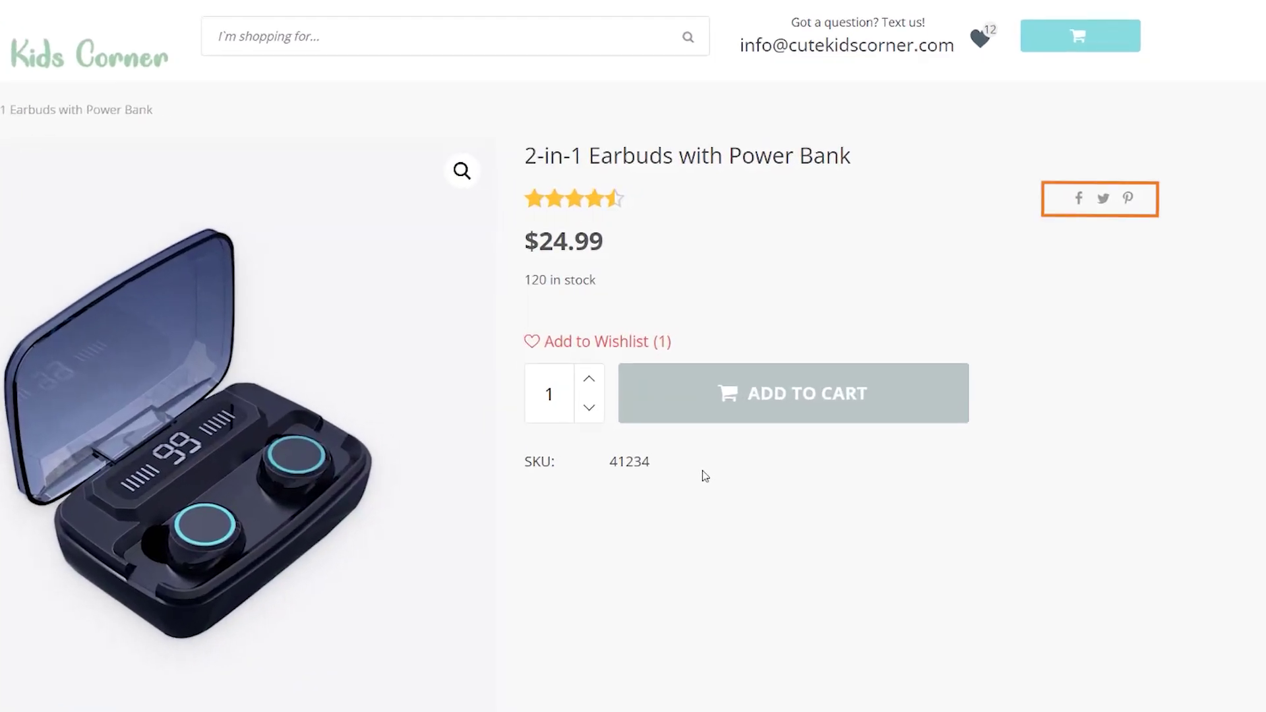
click(1079, 199)
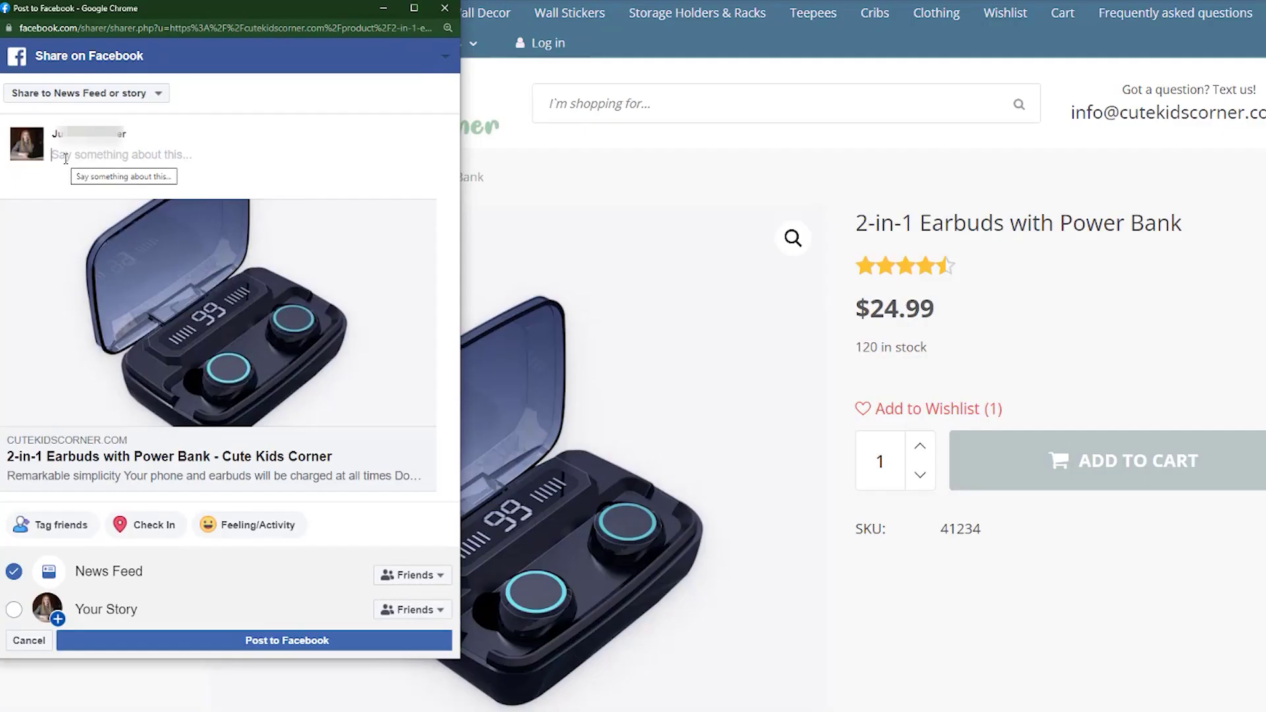
text(Hey! That's what I want for Xmas.)
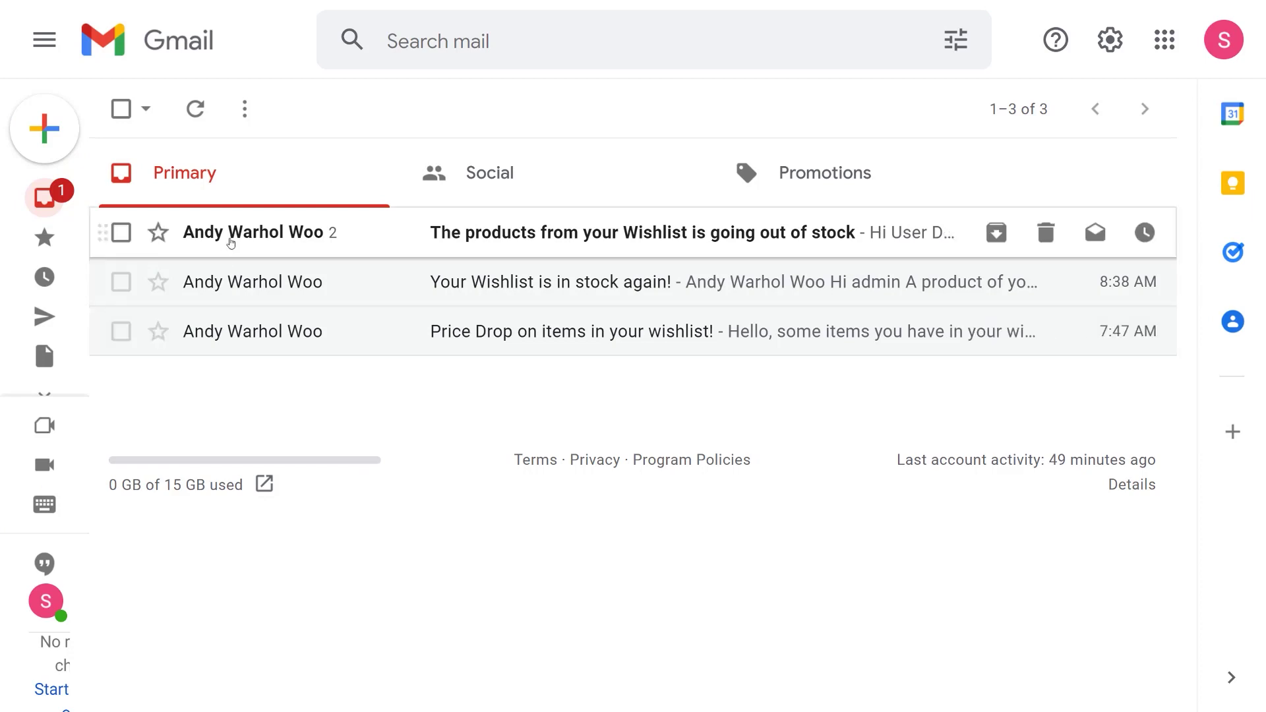
Step: In Gmail, open the email about wishlist products going out of stock and follow its Leopard Print Phone Case For iPhone link
click(227, 251)
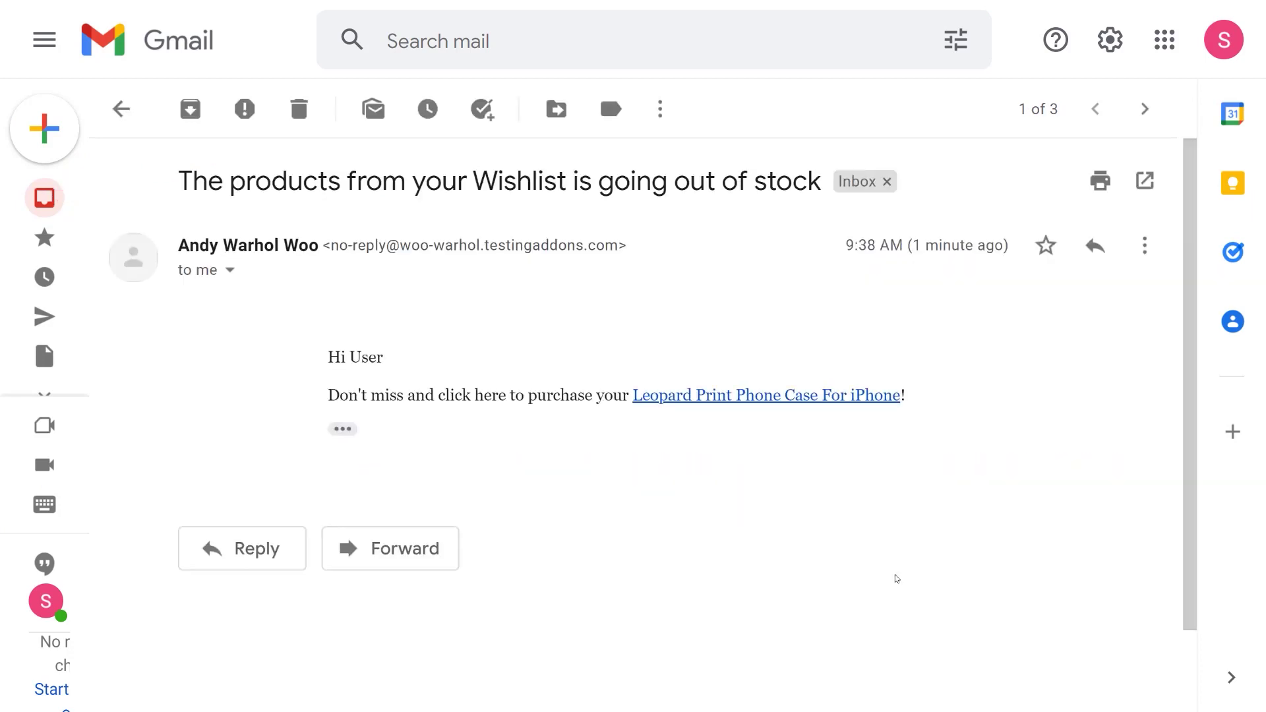
click(785, 399)
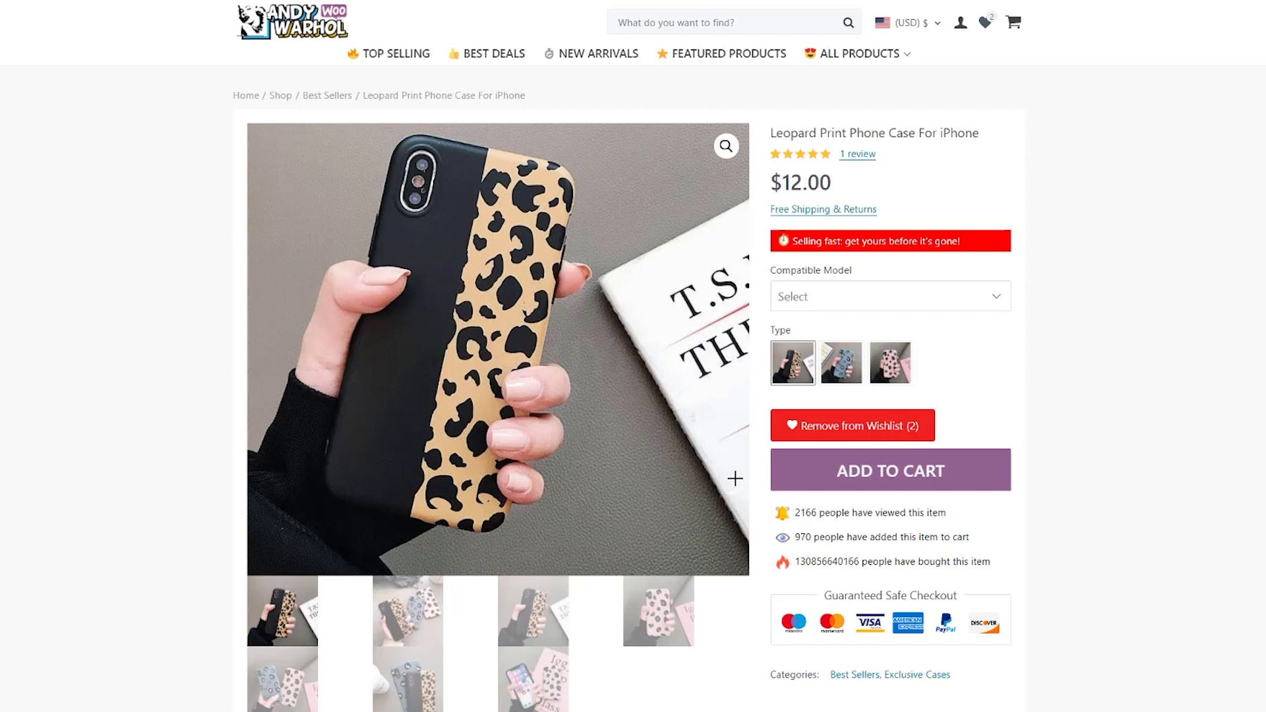
Step: Choose iPhone 6, 6S as the compatible model and add the leopard print case to the cart
click(983, 304)
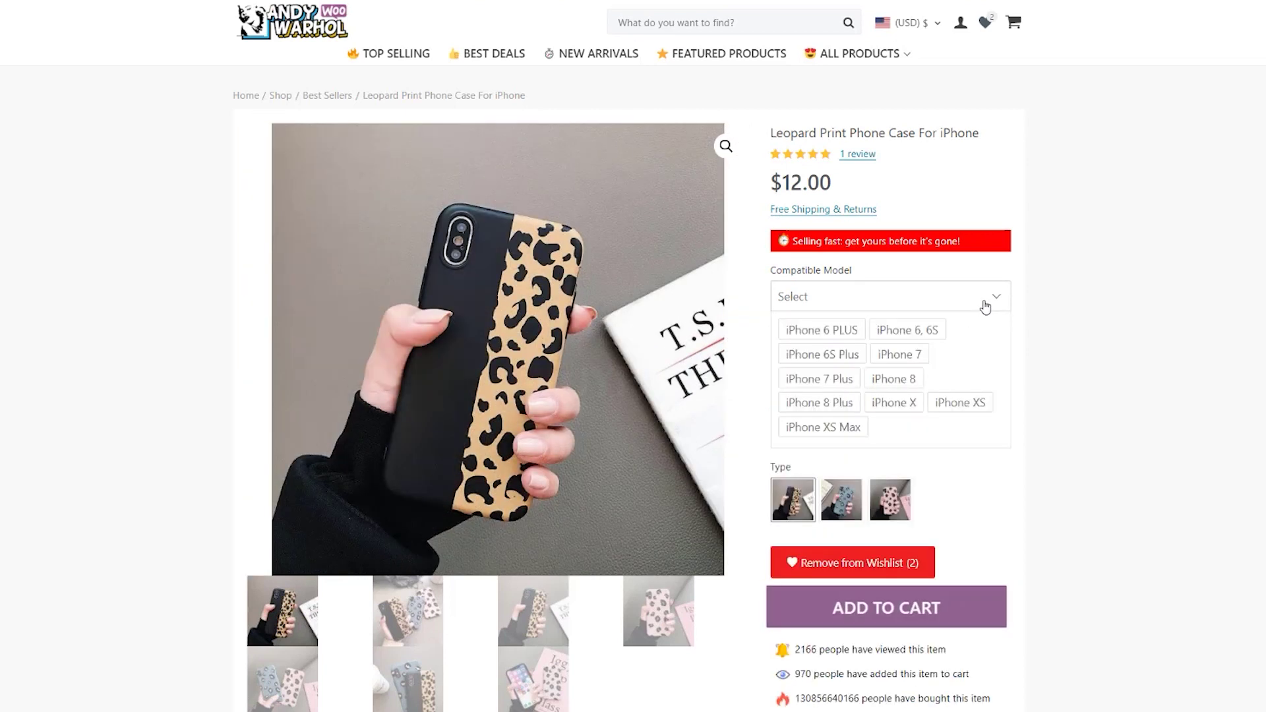
click(925, 329)
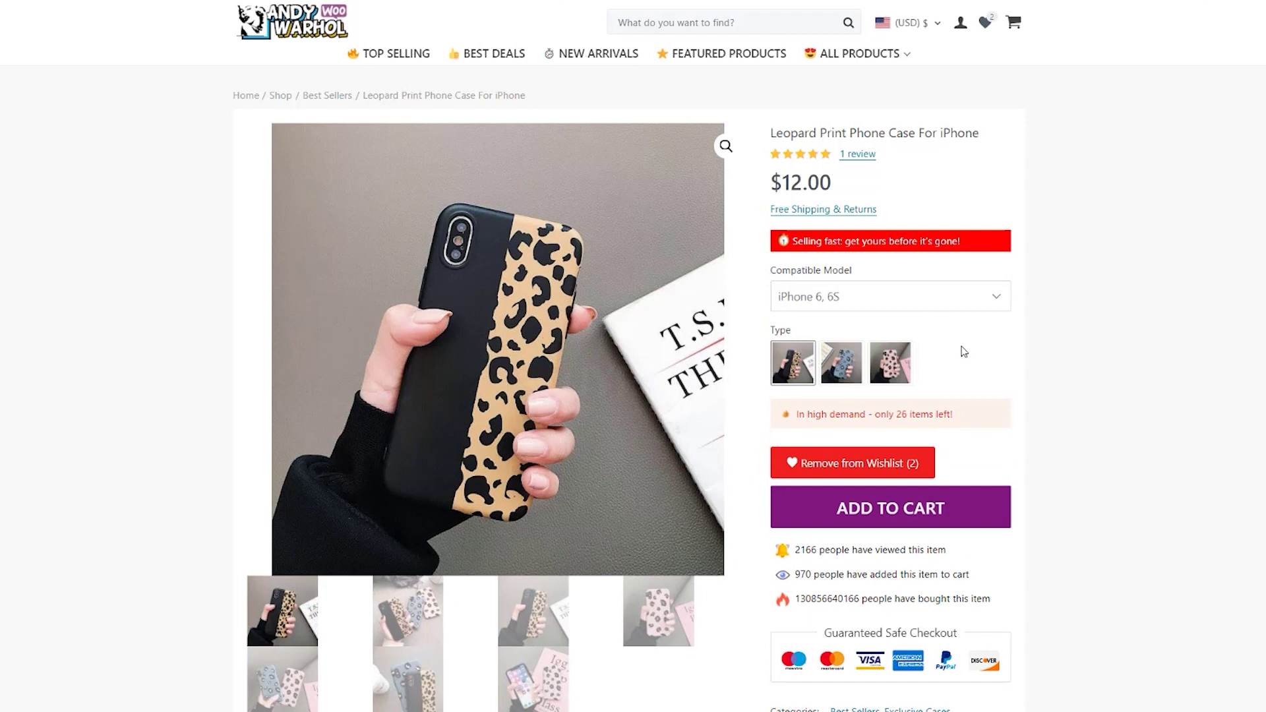
click(982, 500)
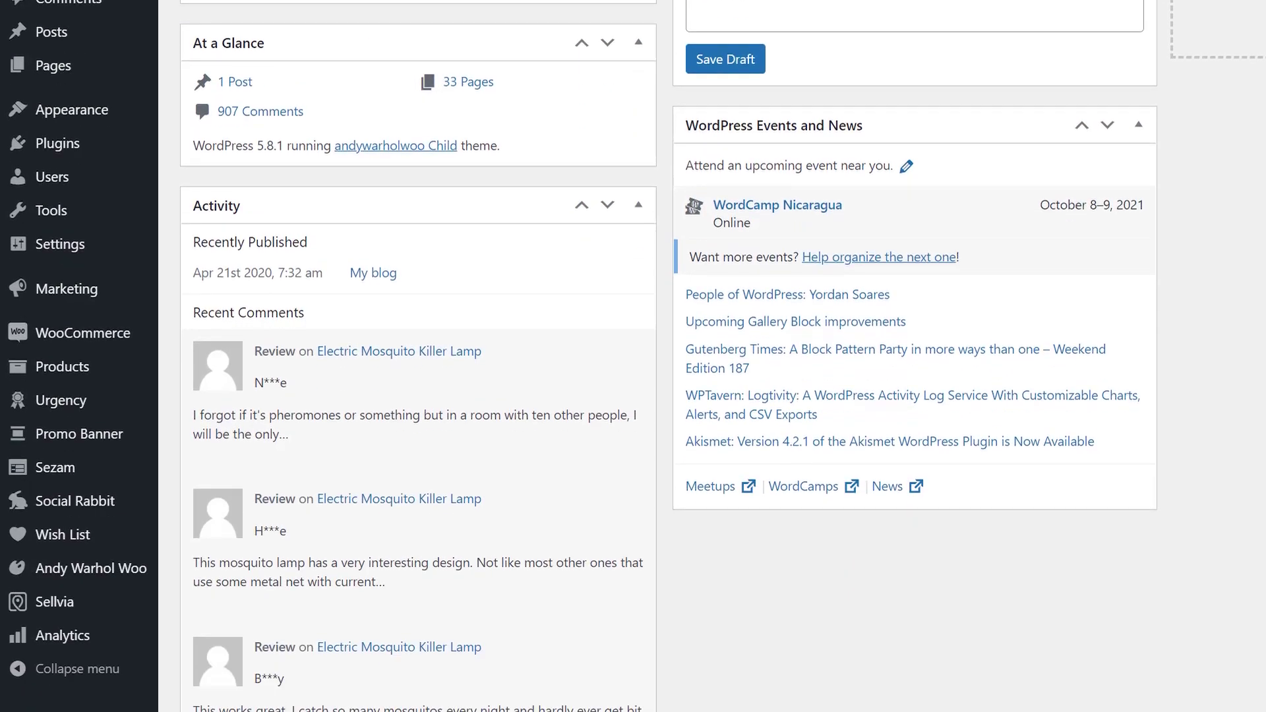
Step: In the WordPress admin, open the Wish List plugin's settings and look over the button configuration and appearance sections
mouse_move(85, 531)
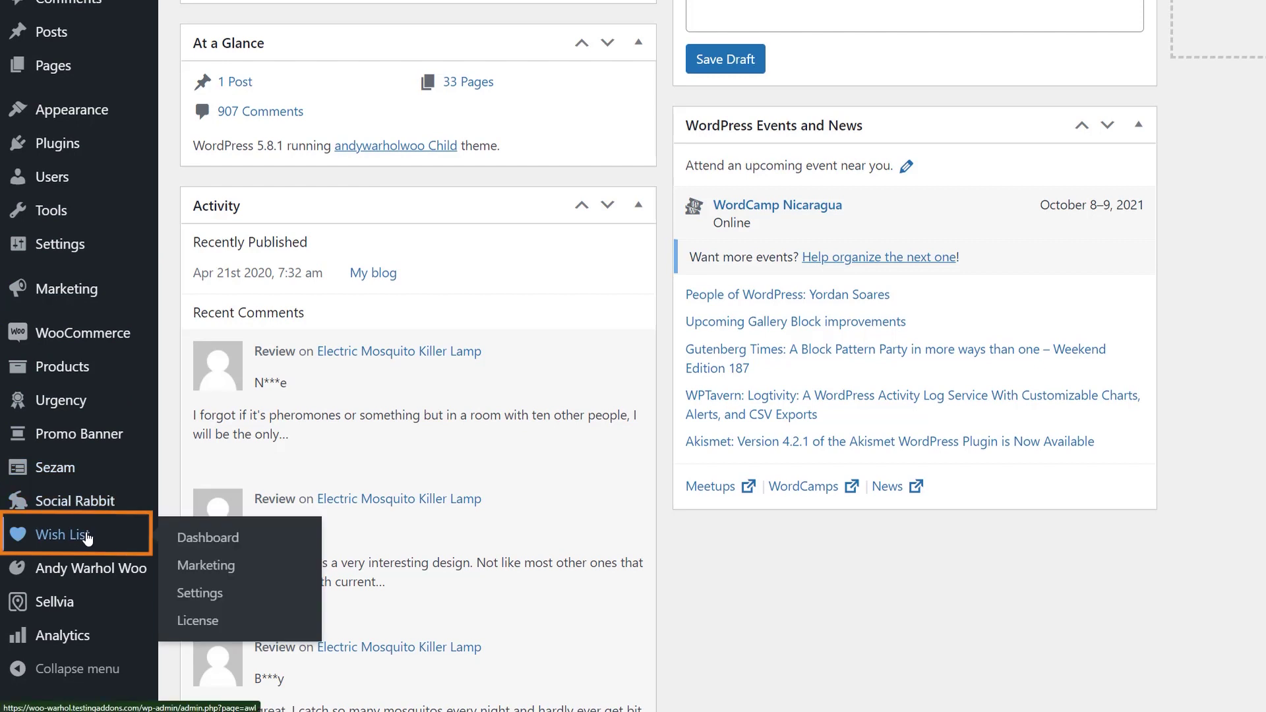
click(198, 595)
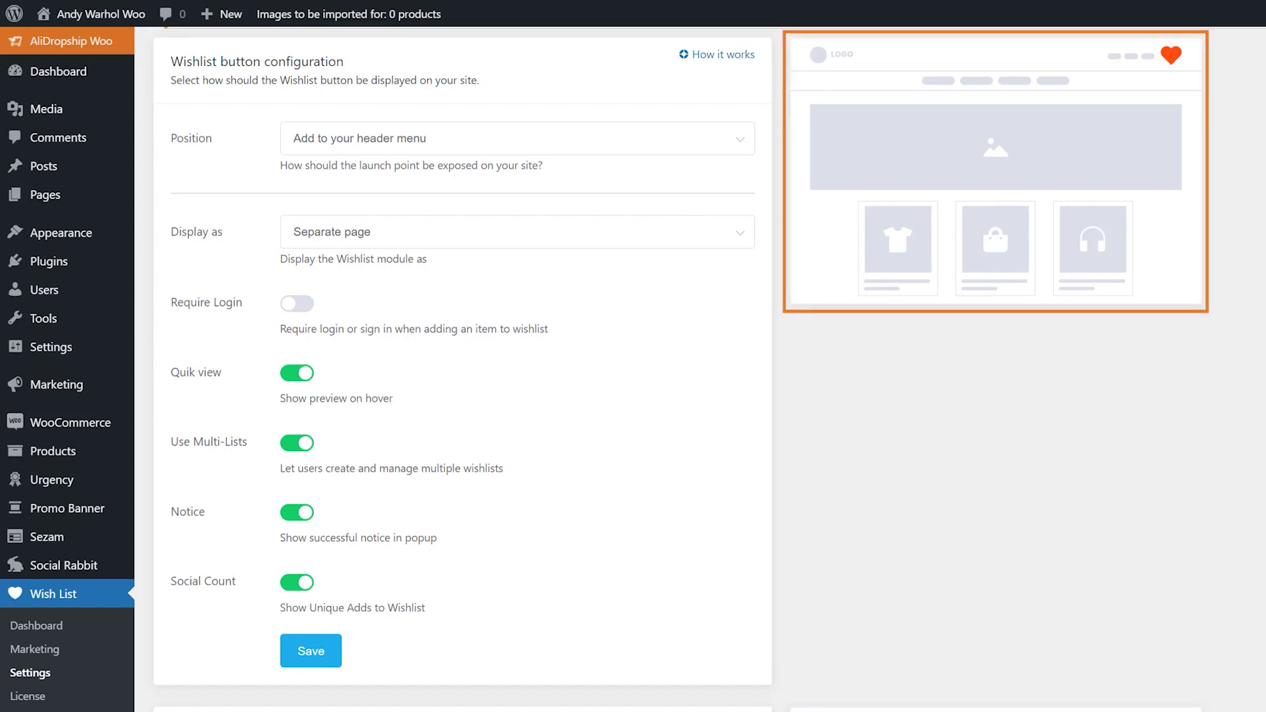
scroll(462, 369, down, 8)
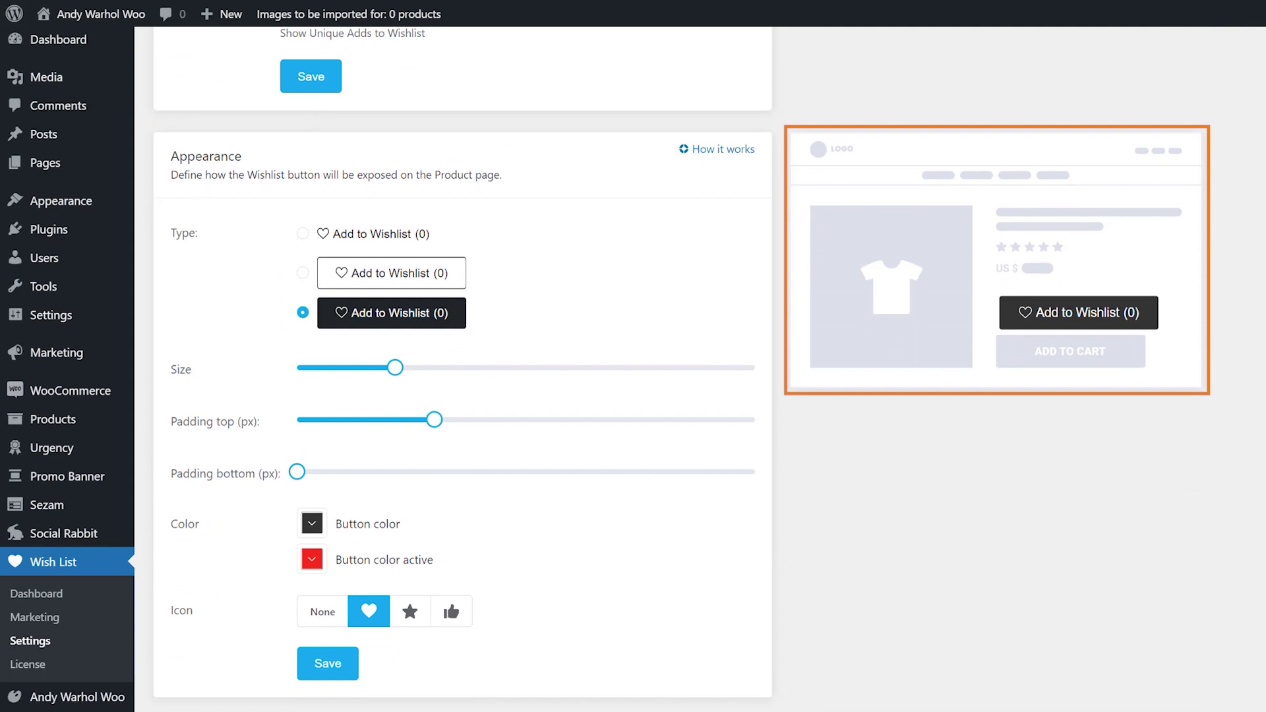
scroll(461, 369, down, 7)
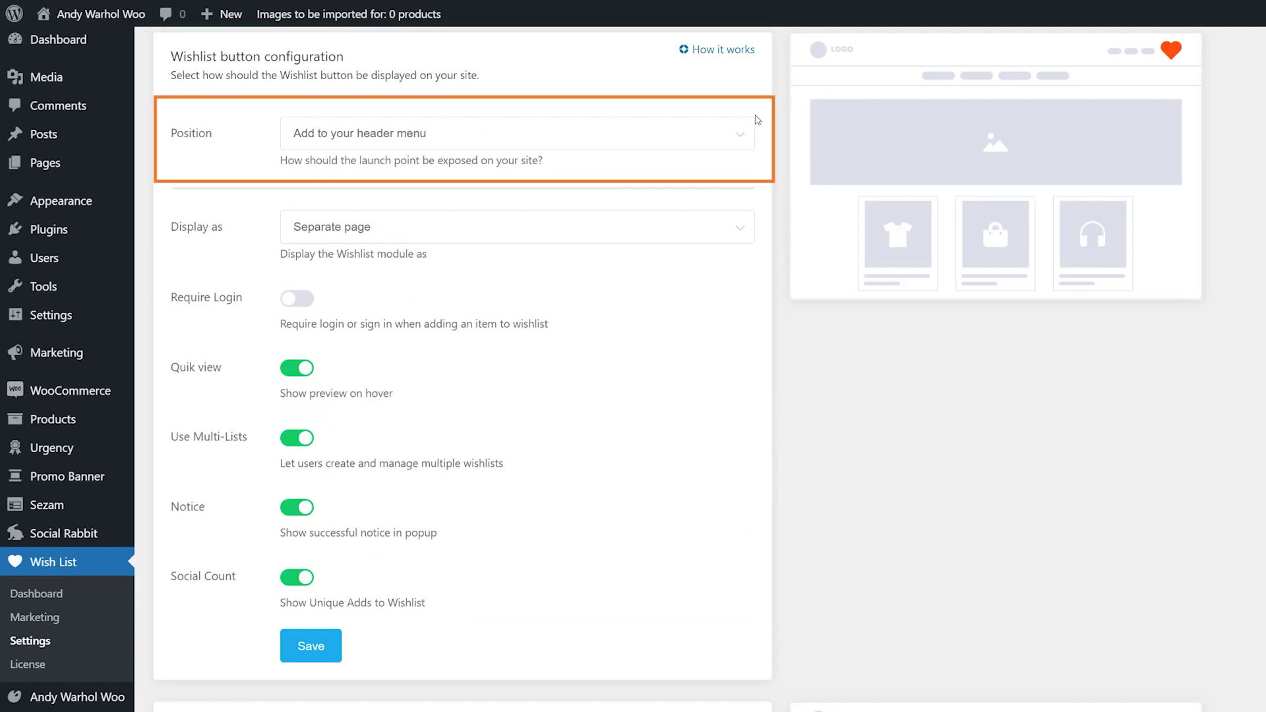
Step: Try positioning the wishlist button as a floating button, switching its float to Left and back to Right, and enlarge it
click(741, 137)
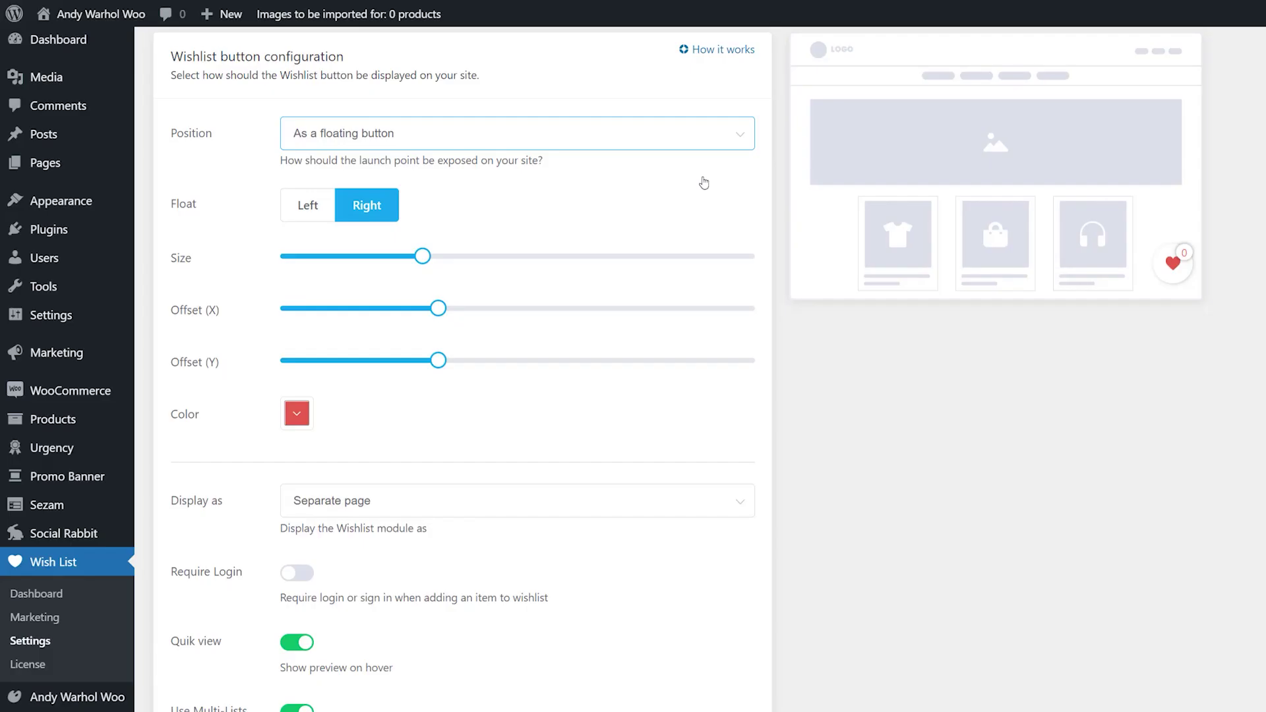
click(307, 207)
click(369, 212)
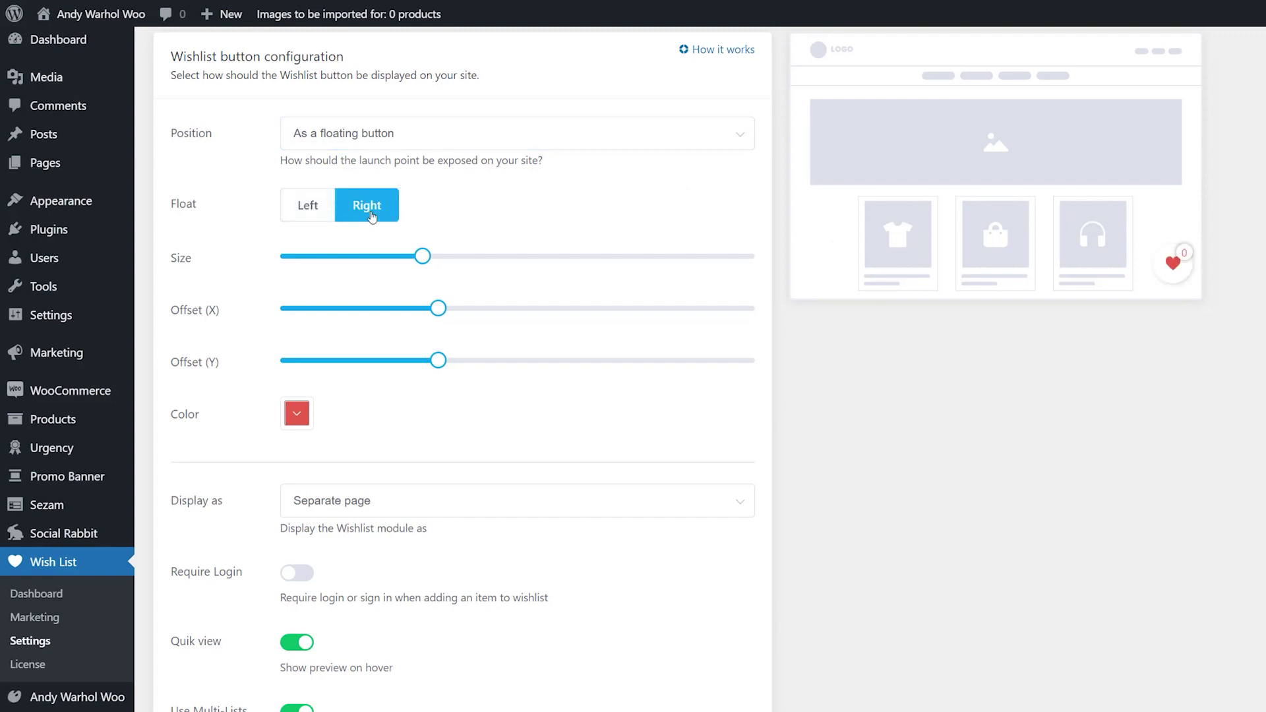
drag(423, 256, 515, 264)
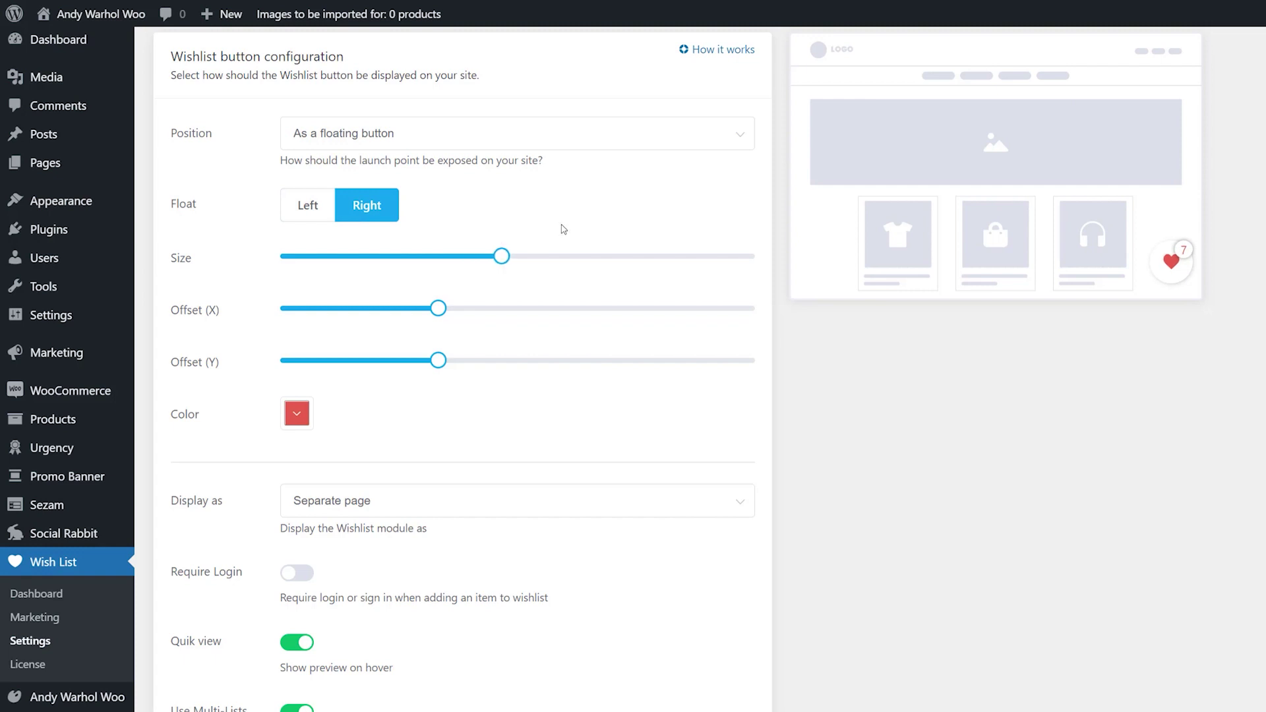
Step: Increase the floating wishlist button's X and Y offsets and set its color to #893131
drag(438, 308, 485, 313)
drag(438, 359, 469, 360)
click(296, 413)
click(325, 503)
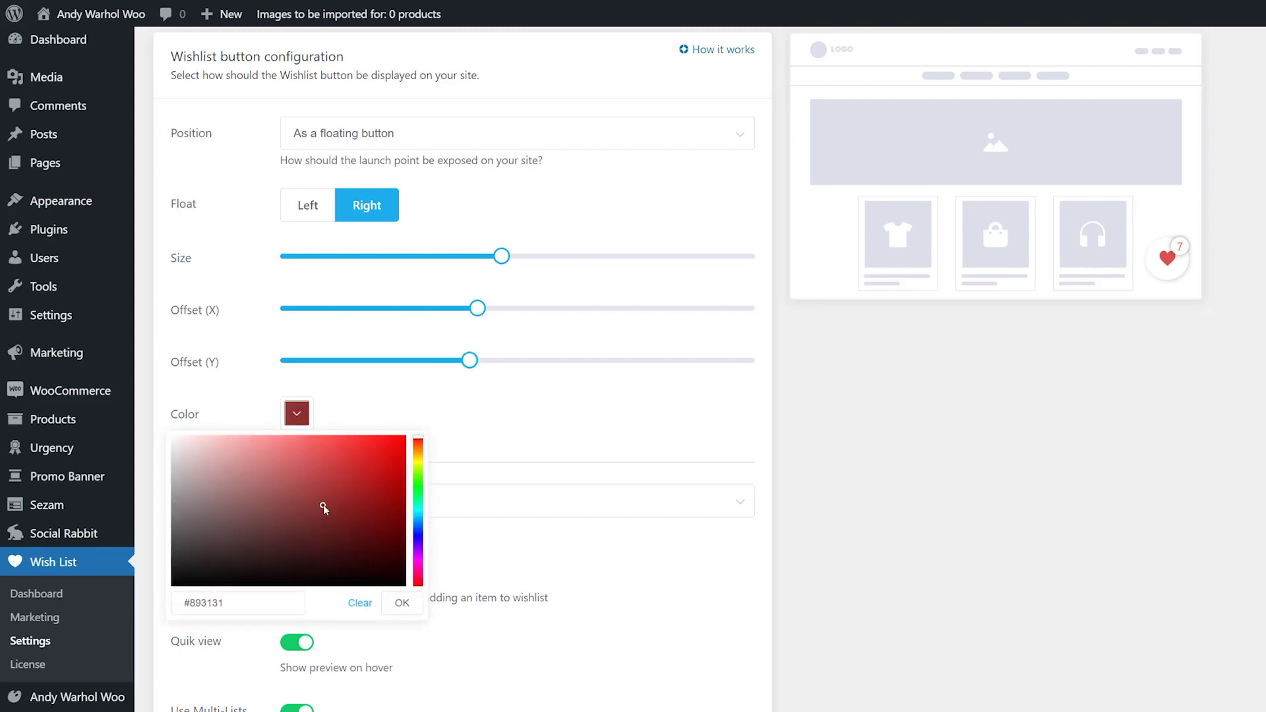
click(404, 602)
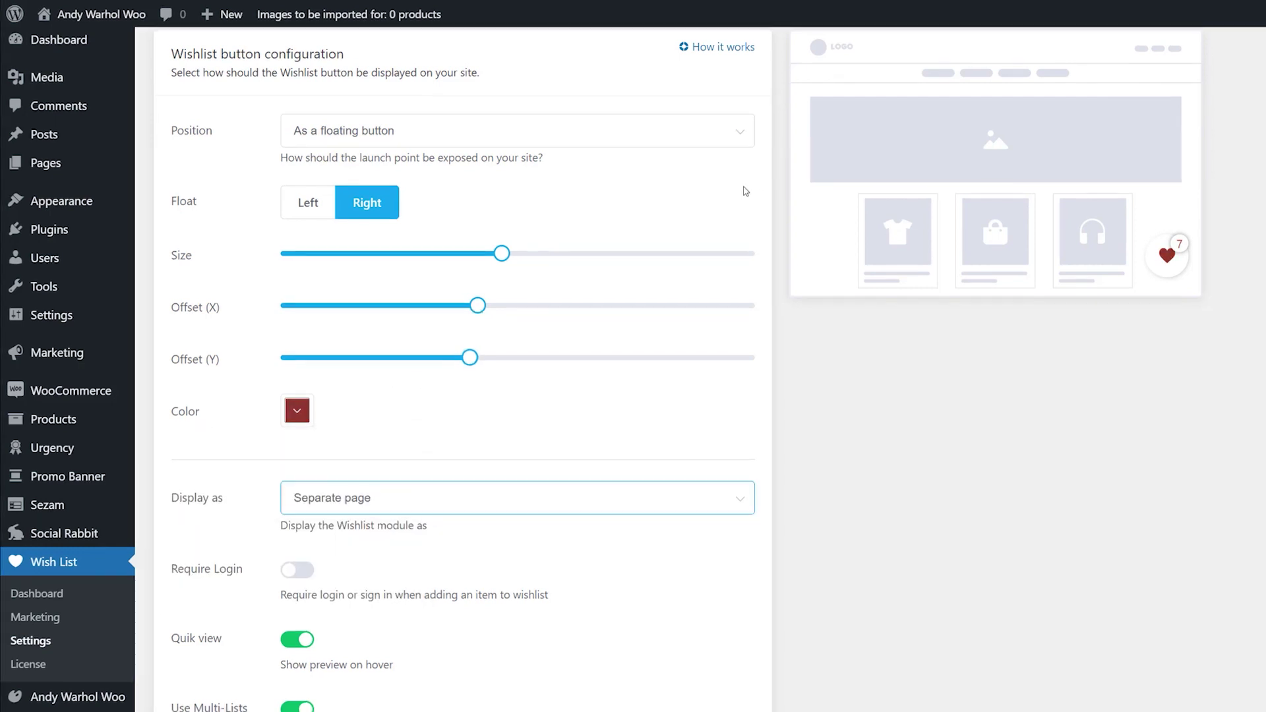
Step: Try the wishlist button as a menu item, and return its position to Add to your header menu
click(747, 137)
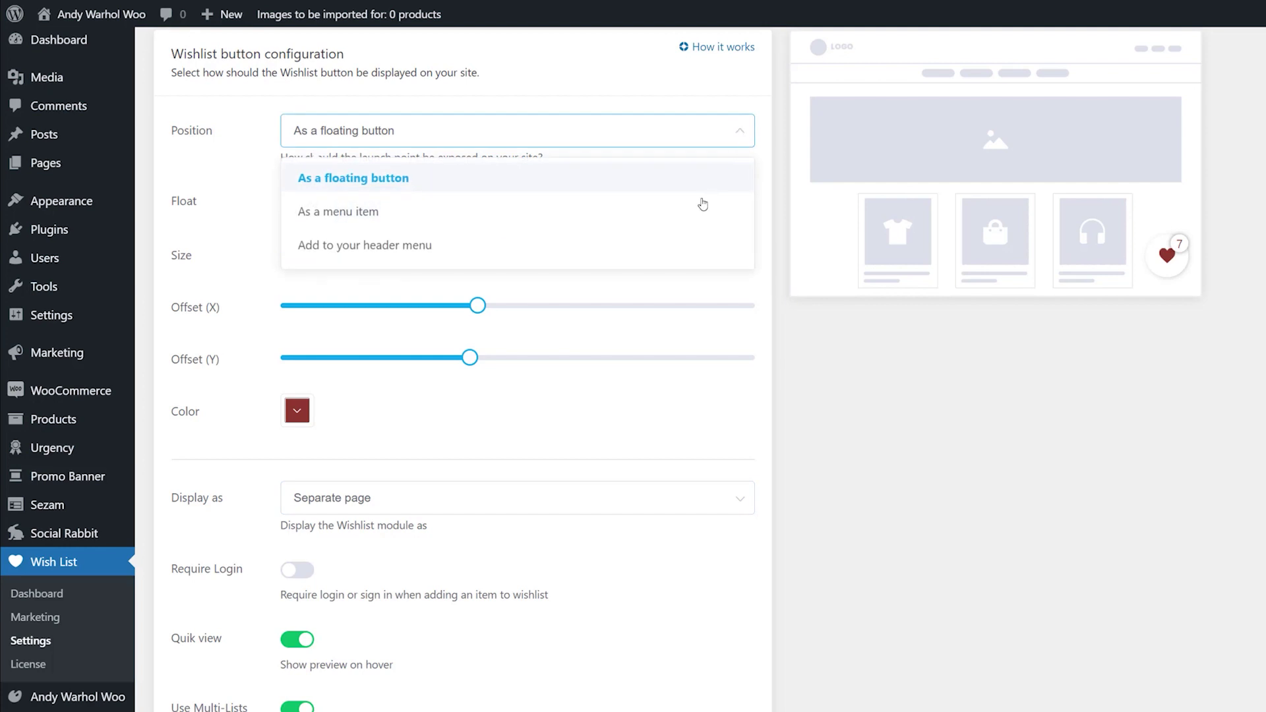
click(702, 203)
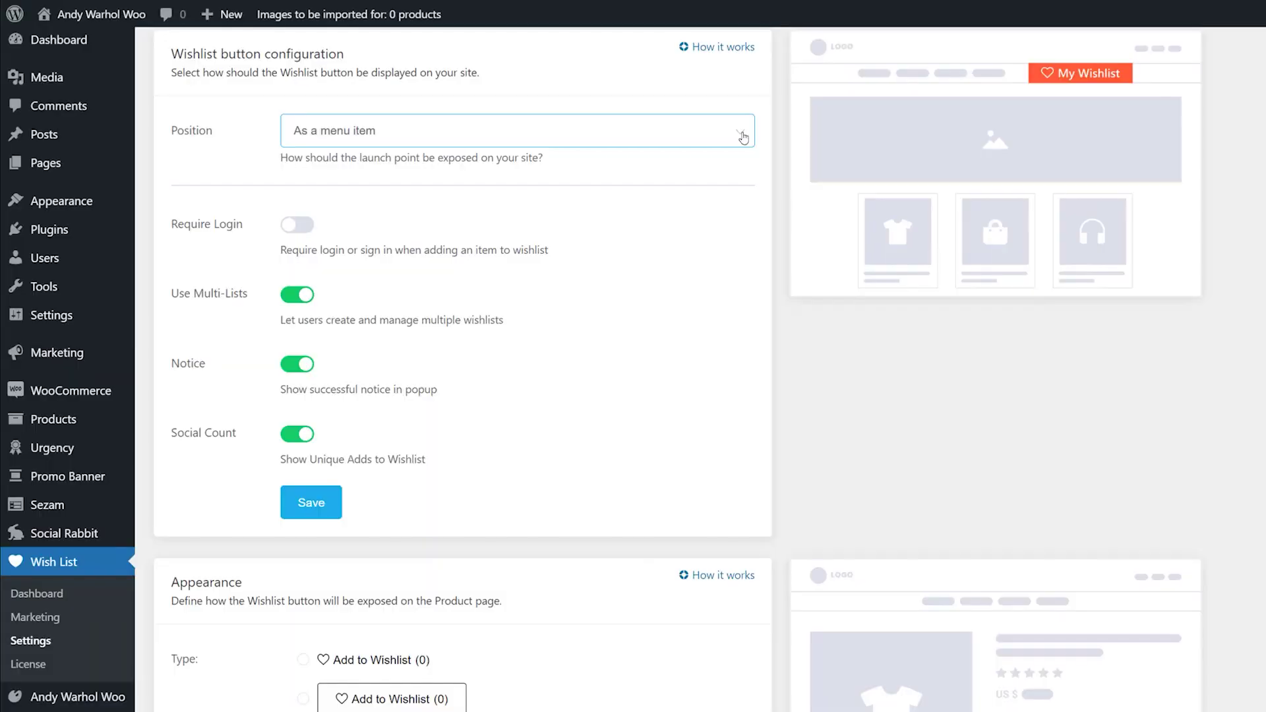
click(742, 130)
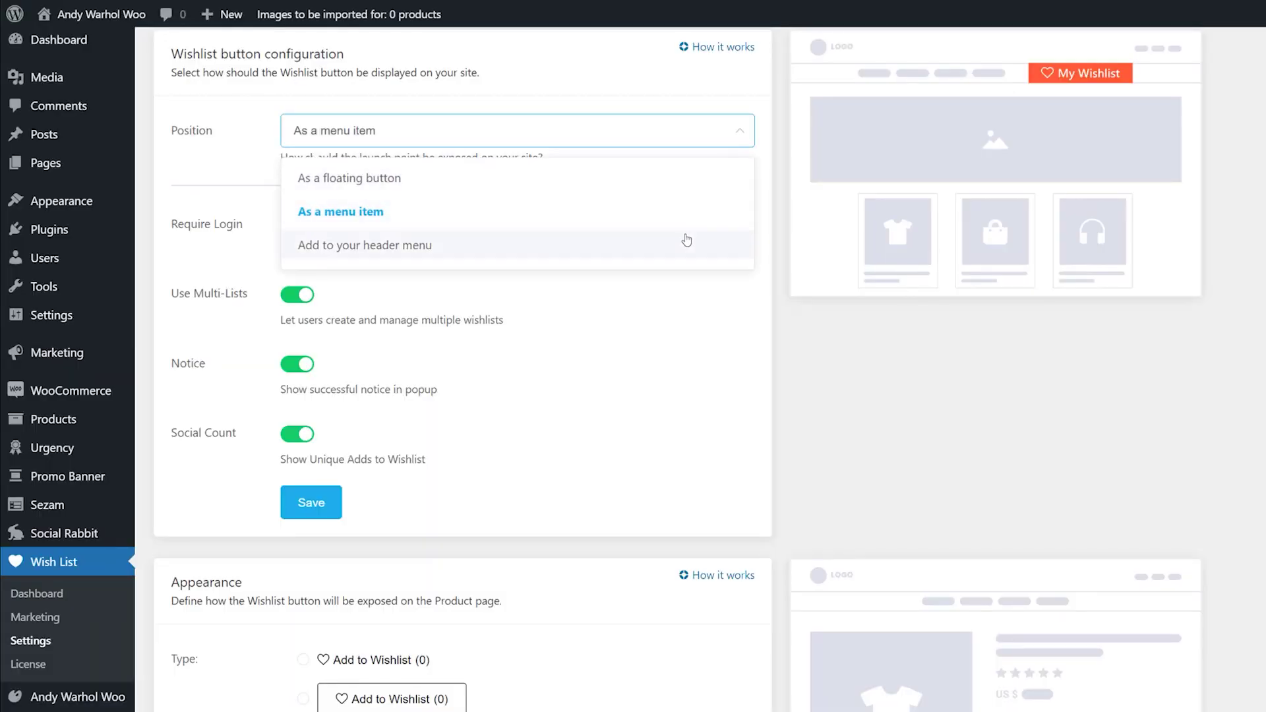
click(683, 243)
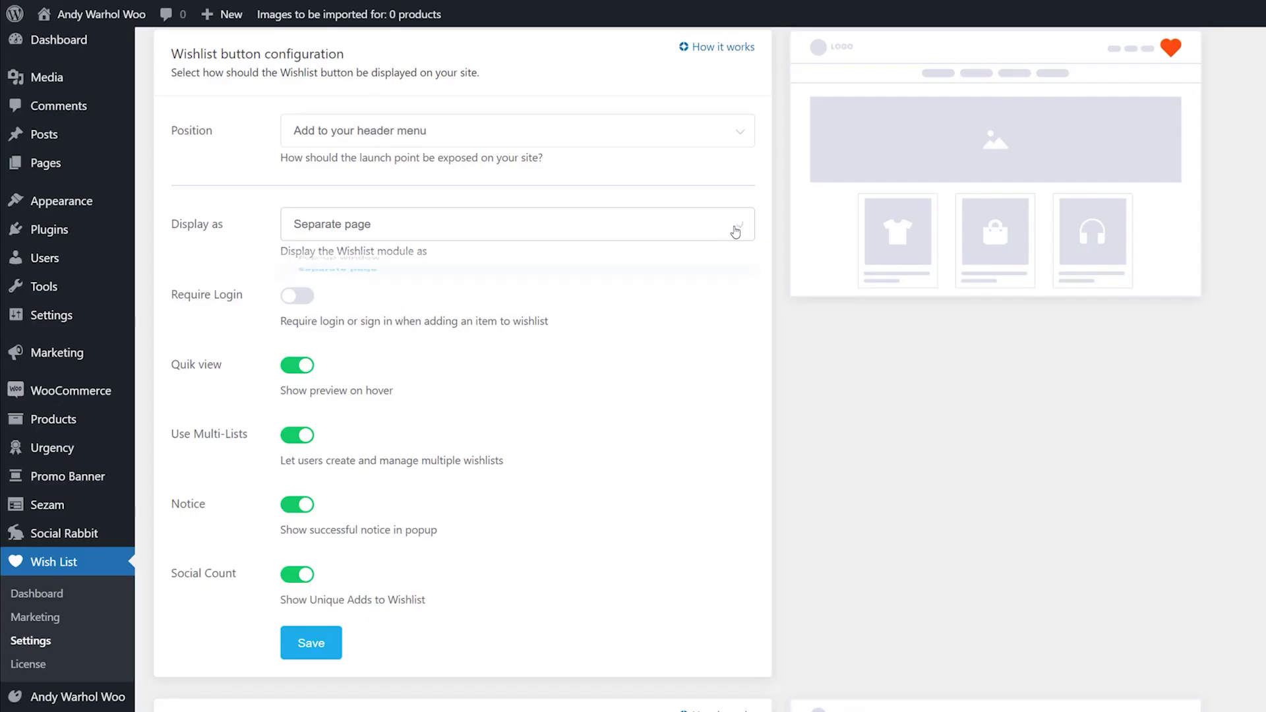
Step: Try displaying the wishlist module as a pop-up window, and return it to Separate page
click(731, 231)
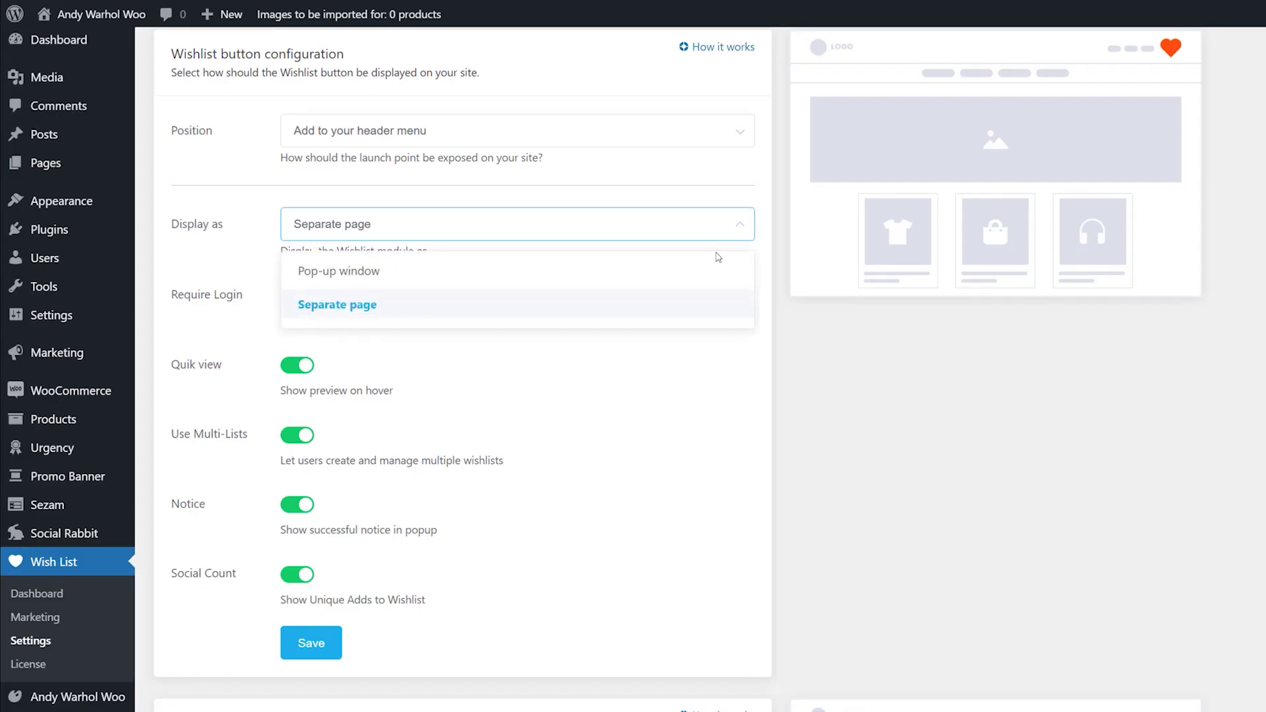
click(385, 271)
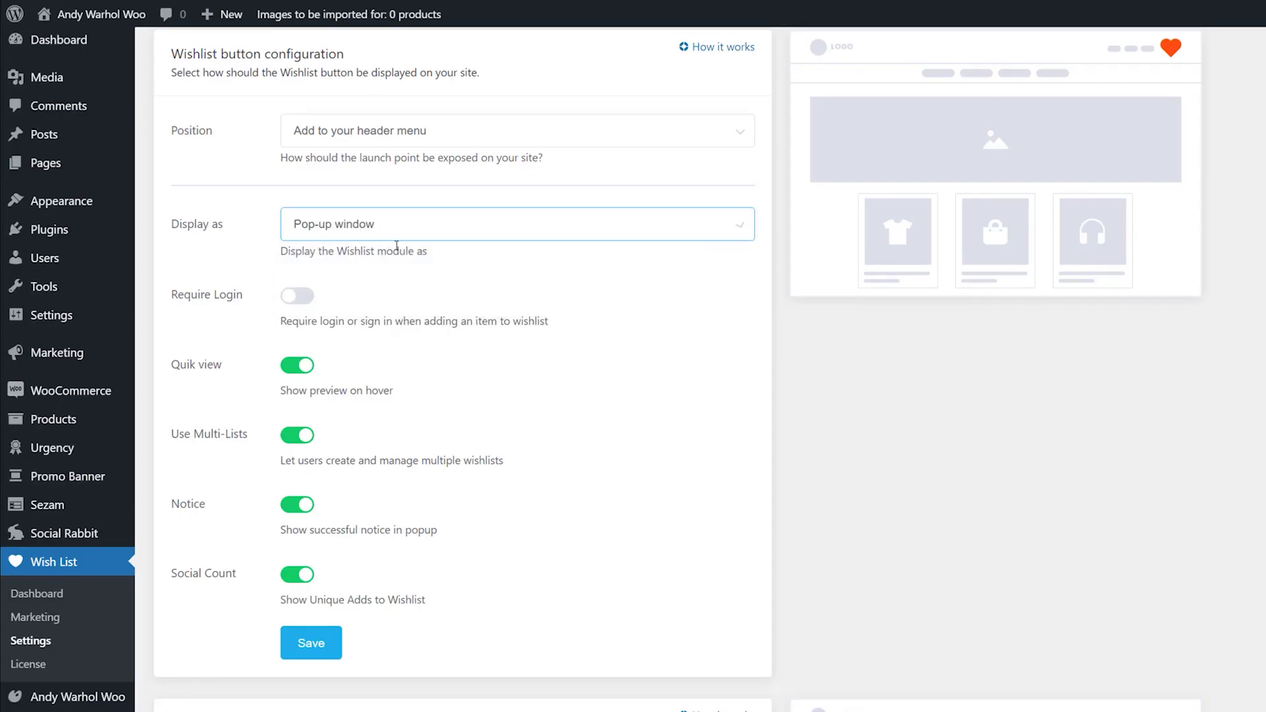
click(734, 229)
click(359, 306)
Step: Try out the Require Login, Quik view and Use Multi-Lists options, returning each to its original setting
click(307, 300)
click(288, 301)
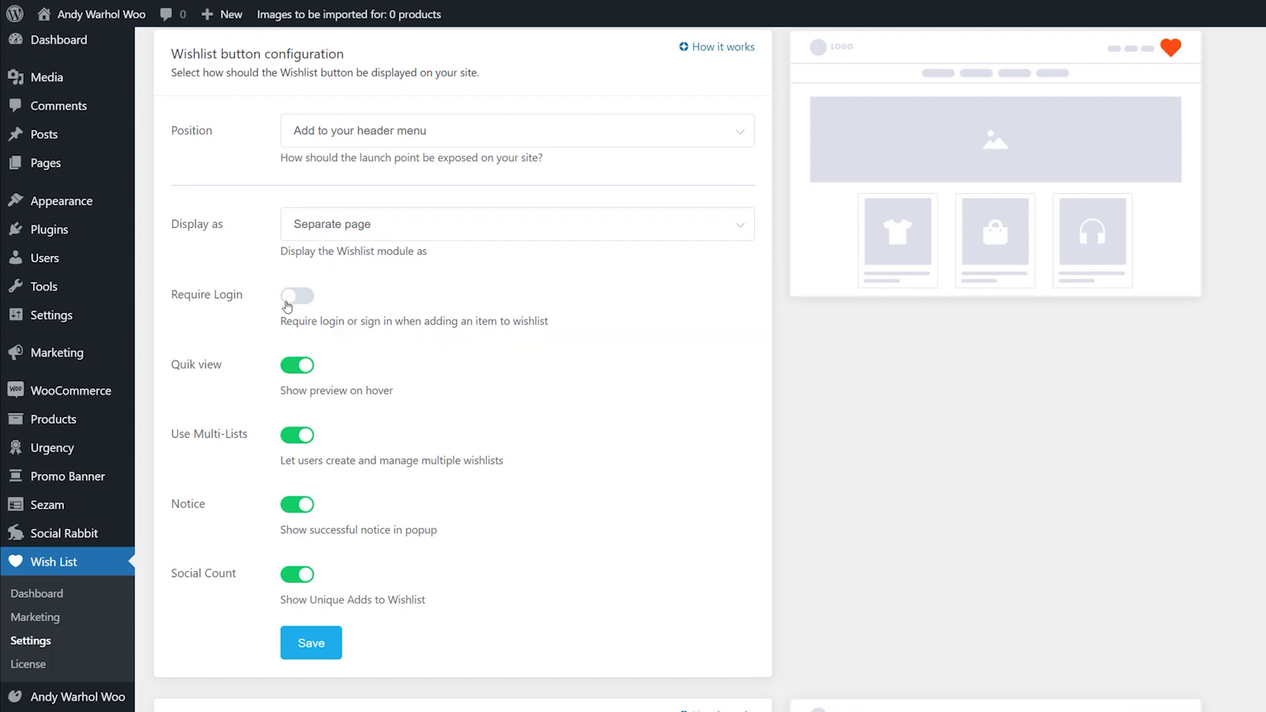
click(292, 372)
click(306, 373)
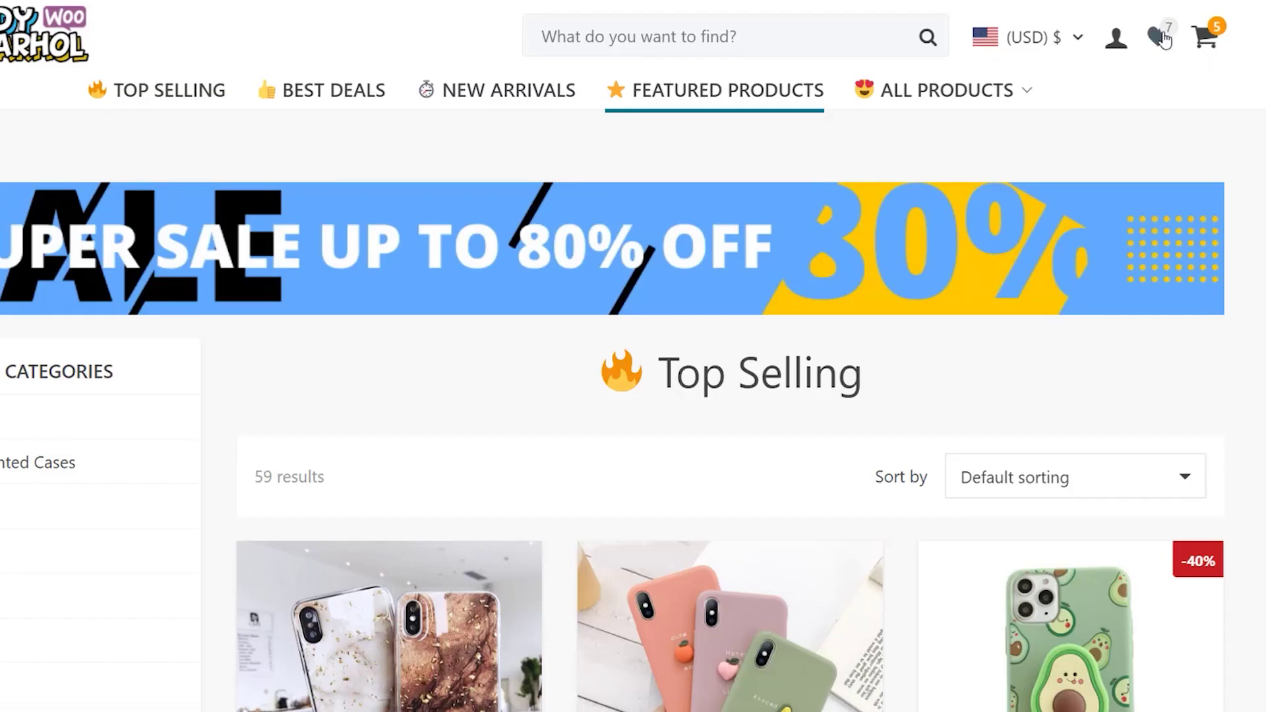
mouse_move(1164, 38)
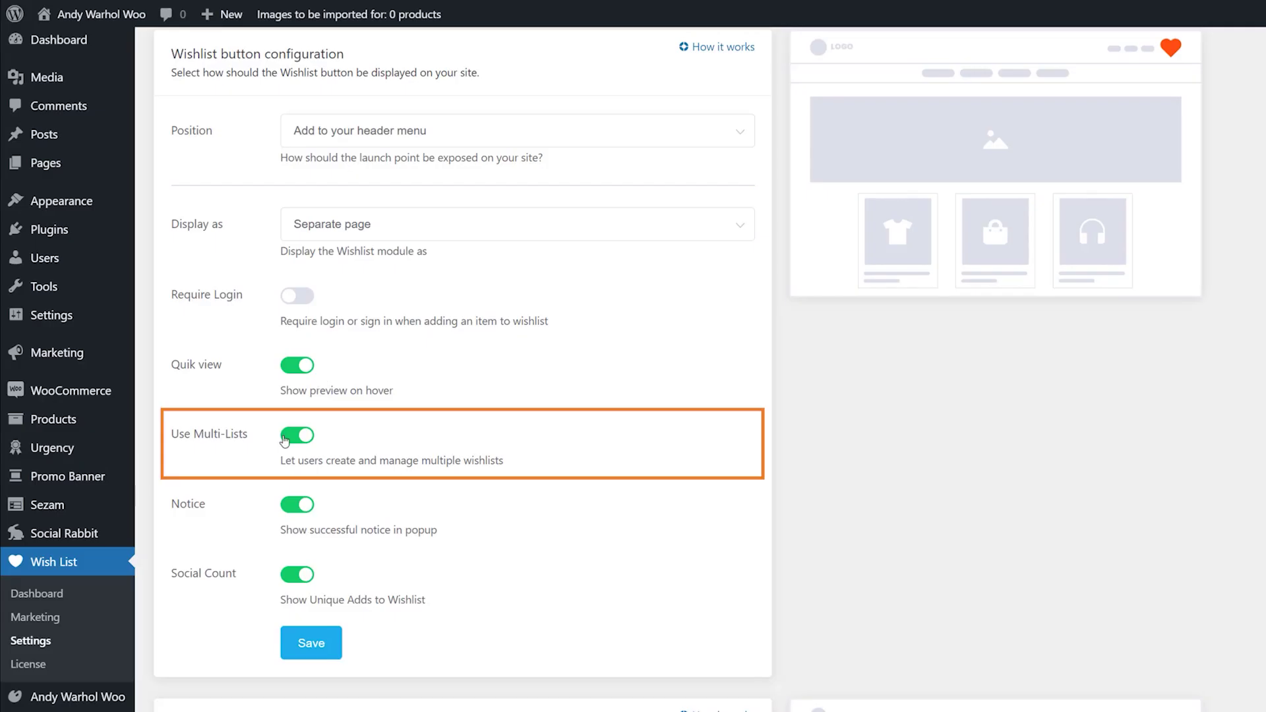
click(305, 439)
click(307, 440)
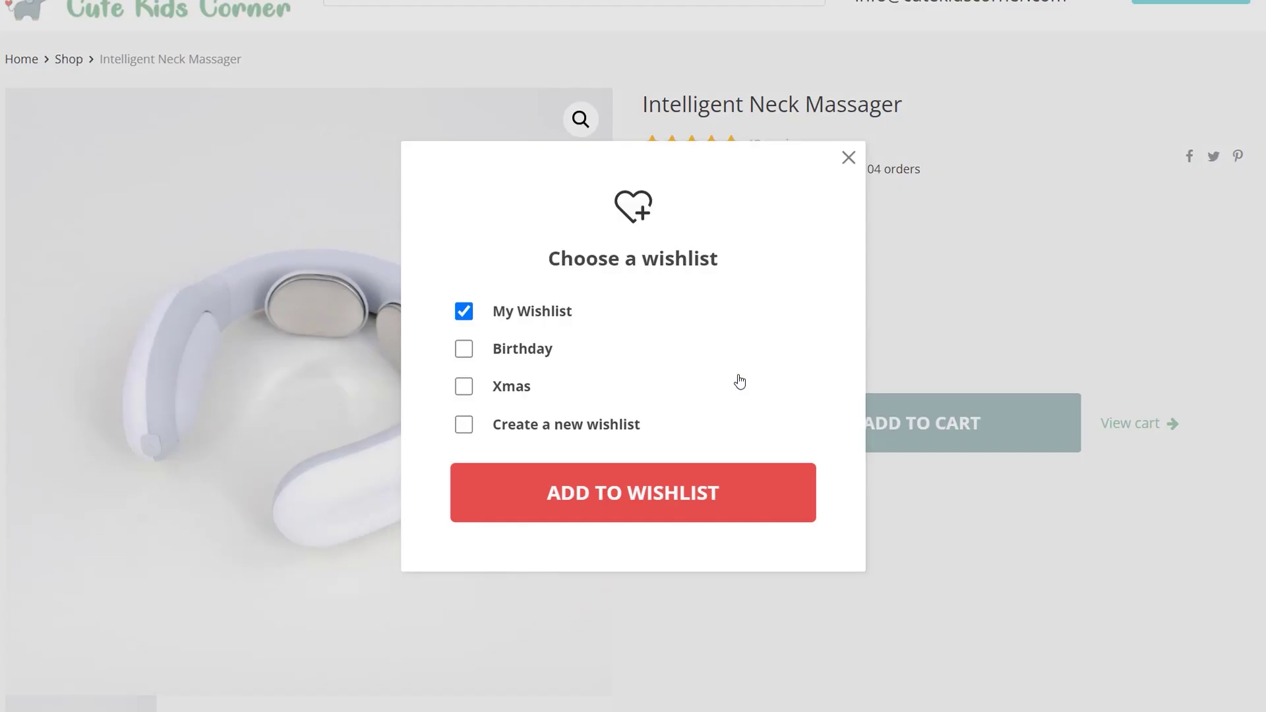
Step: On the store's Intelligent Neck Massager page, choose the Birthday wishlist instead of My Wishlist and add the product to it
click(464, 349)
click(464, 311)
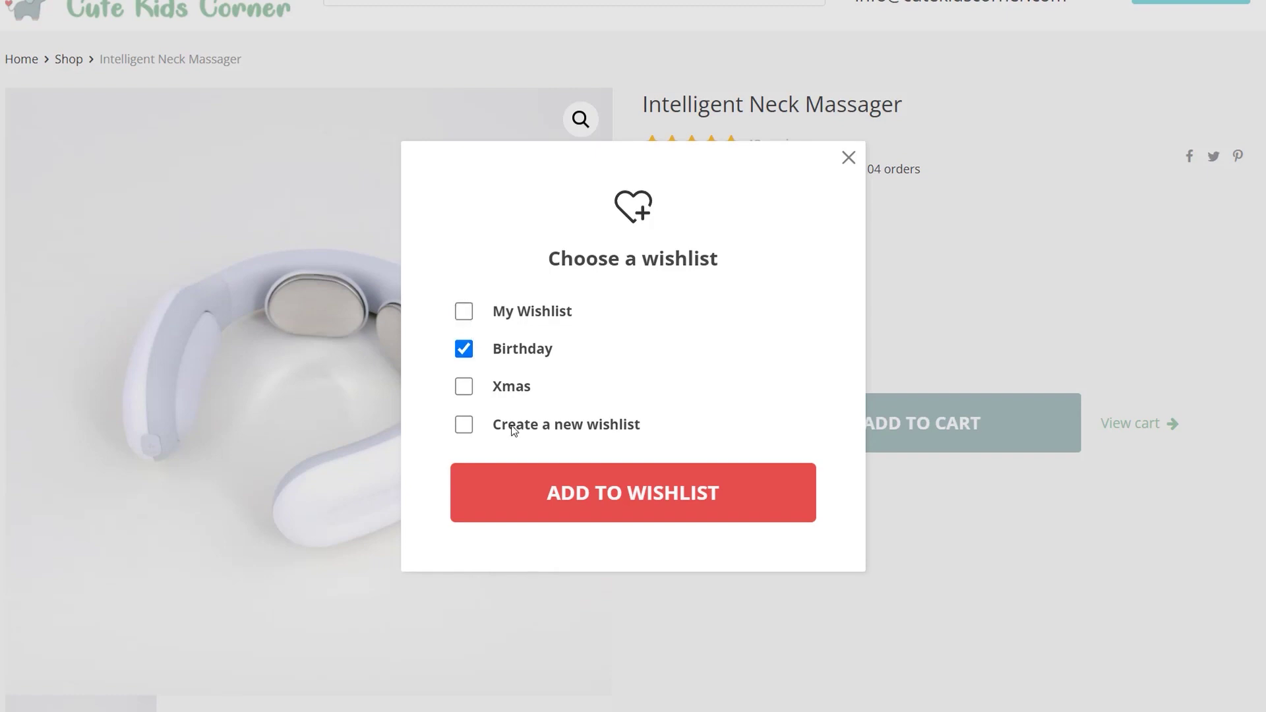
click(547, 495)
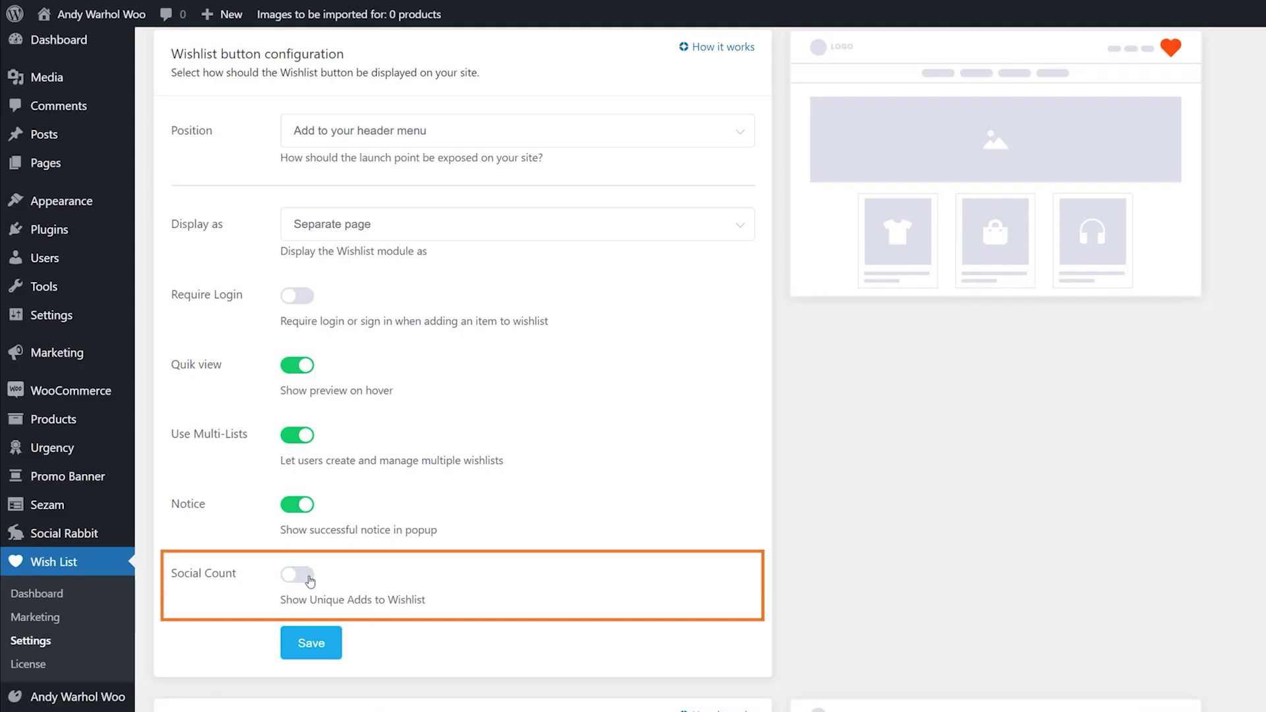
Step: In the plugin settings, turn on Social Count, and try the product-page wishlist button types, settling on the plain borderless one
click(300, 576)
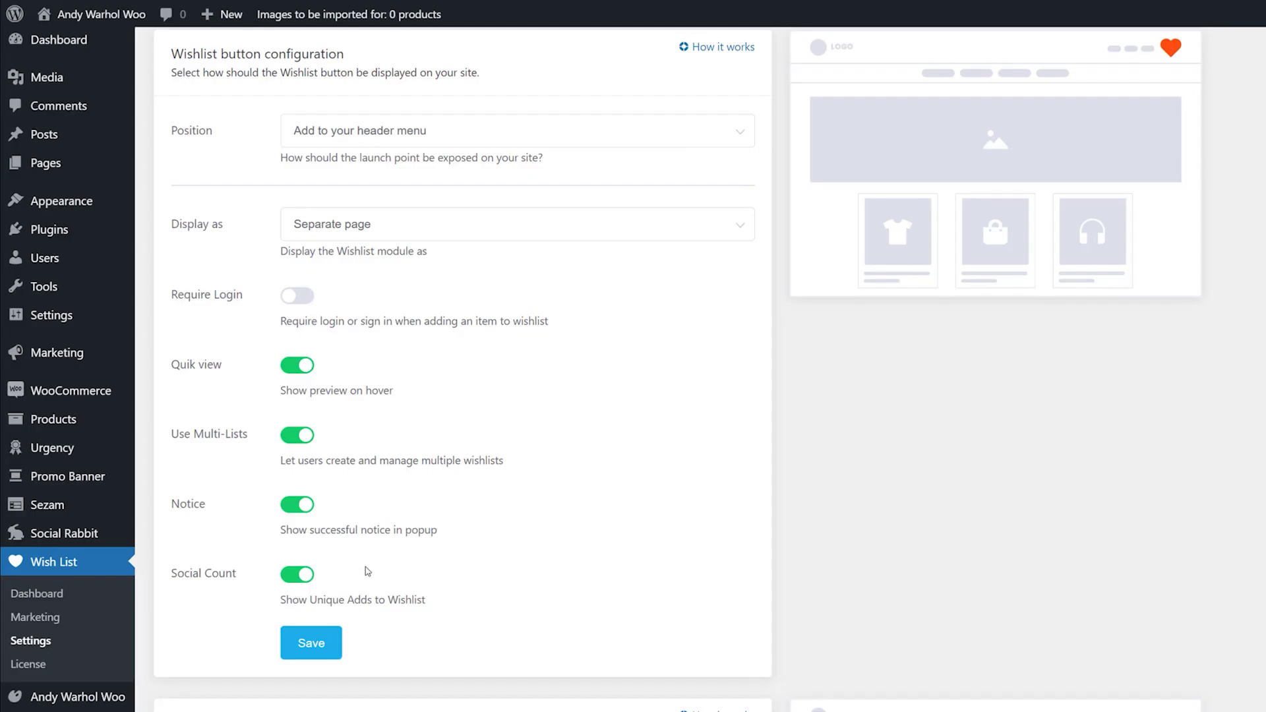
scroll(367, 571, down, 8)
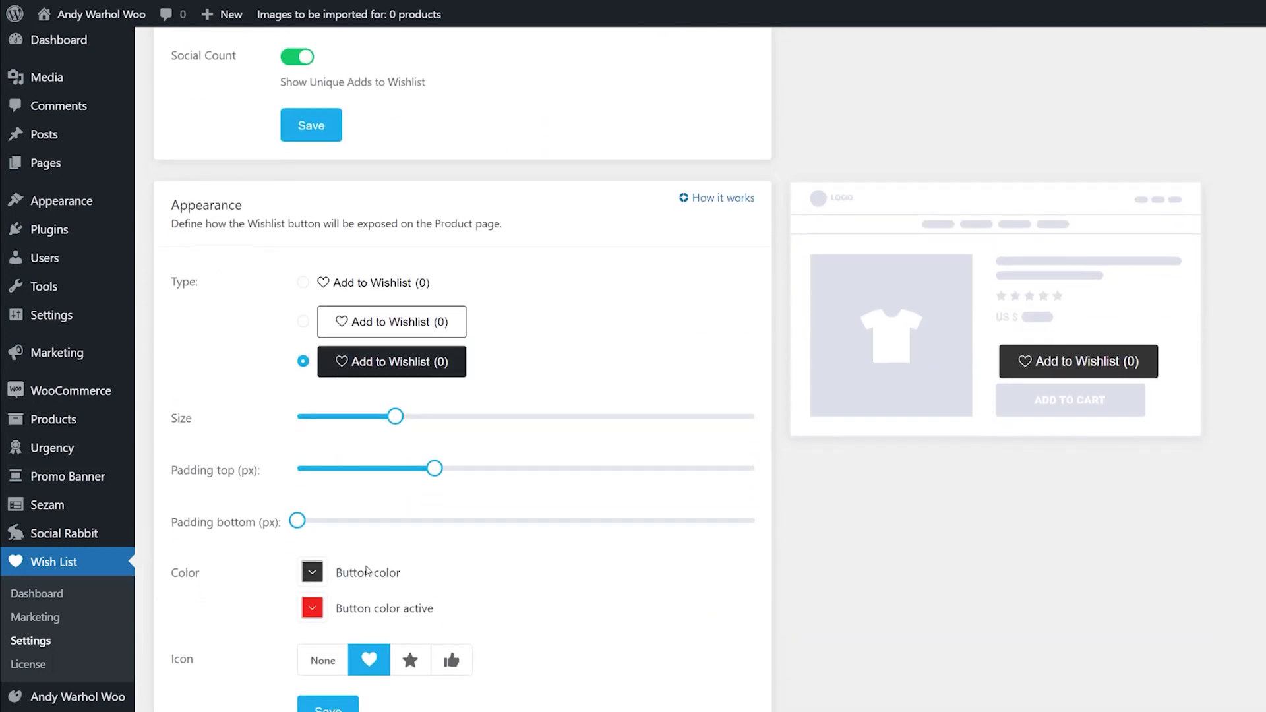
click(303, 283)
click(303, 321)
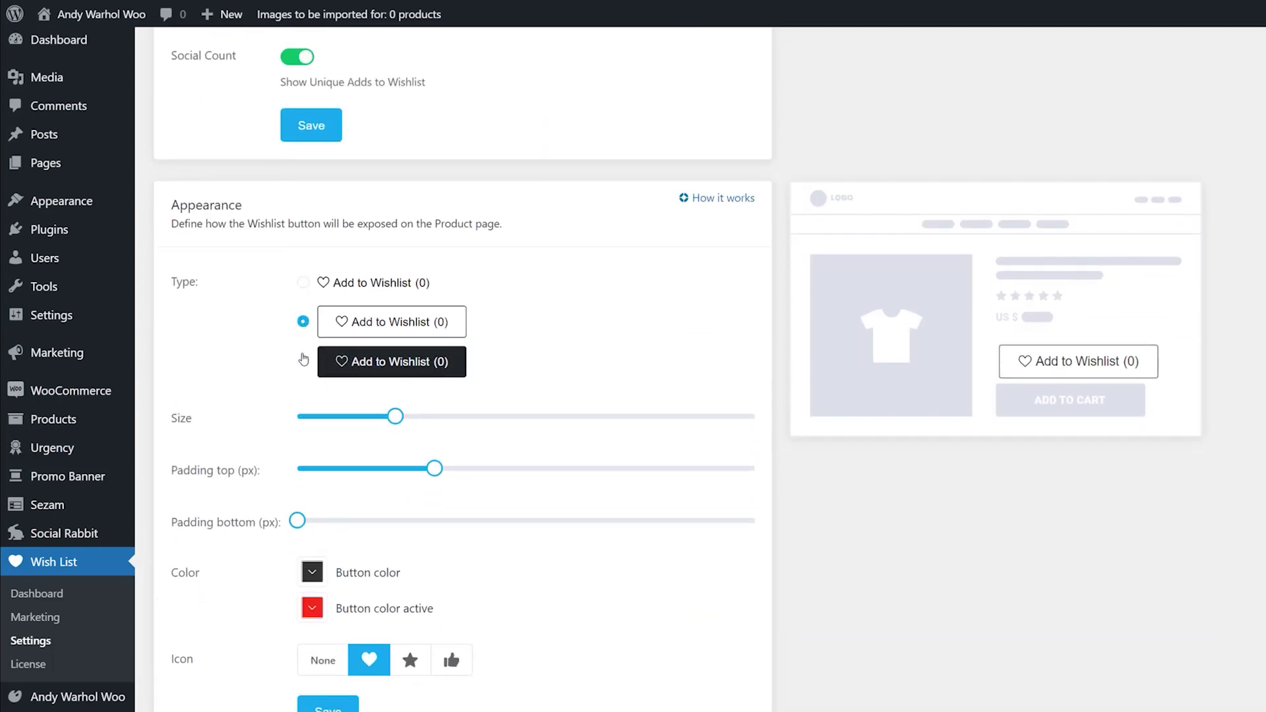
click(303, 362)
click(302, 282)
Step: Increase the product-page wishlist button's size and padding
drag(395, 416, 505, 416)
drag(434, 469, 505, 471)
Step: Set the wishlist button color to red and its active color to dark red
click(312, 571)
click(387, 583)
click(417, 707)
click(312, 608)
click(433, 500)
click(405, 494)
click(417, 522)
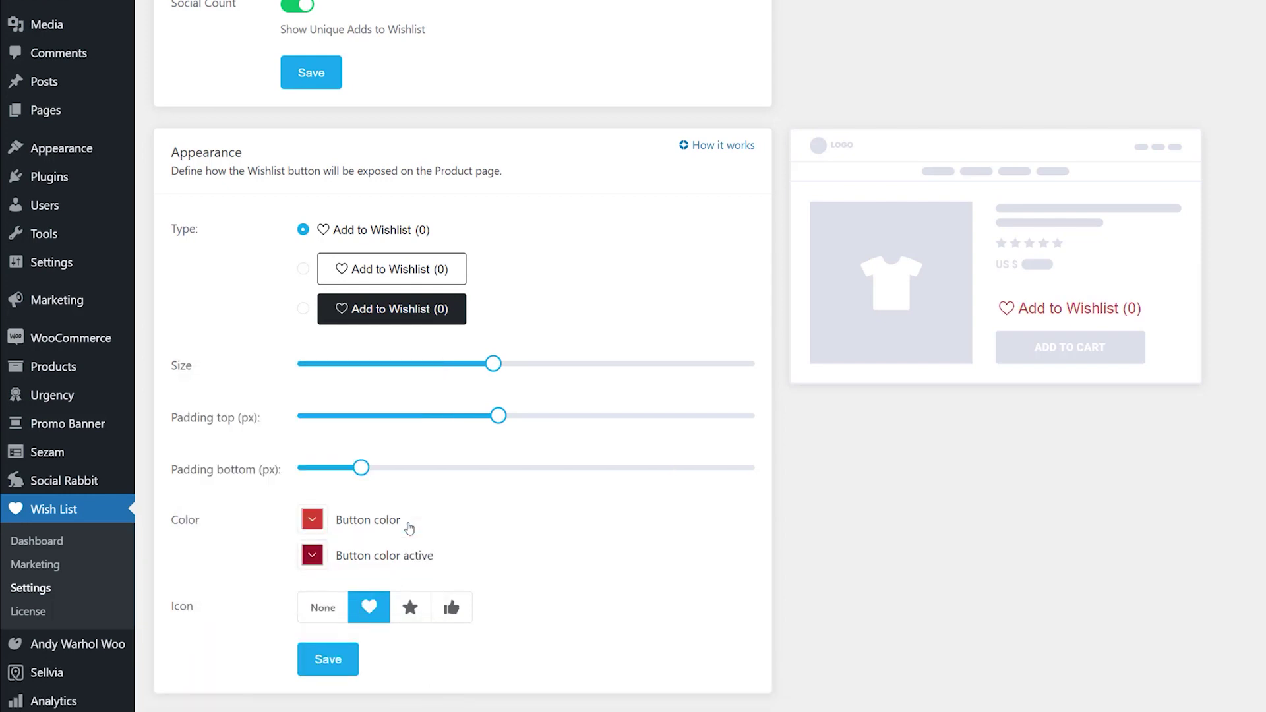
Step: Try the None, star and thumbs-up icons for the wishlist button, and return to the heart icon
click(323, 607)
click(369, 606)
click(410, 607)
click(452, 607)
click(370, 607)
Step: In the wishlist page settings, preview the available layout styles one after another, ending on Style 5
scroll(508, 564, down, 8)
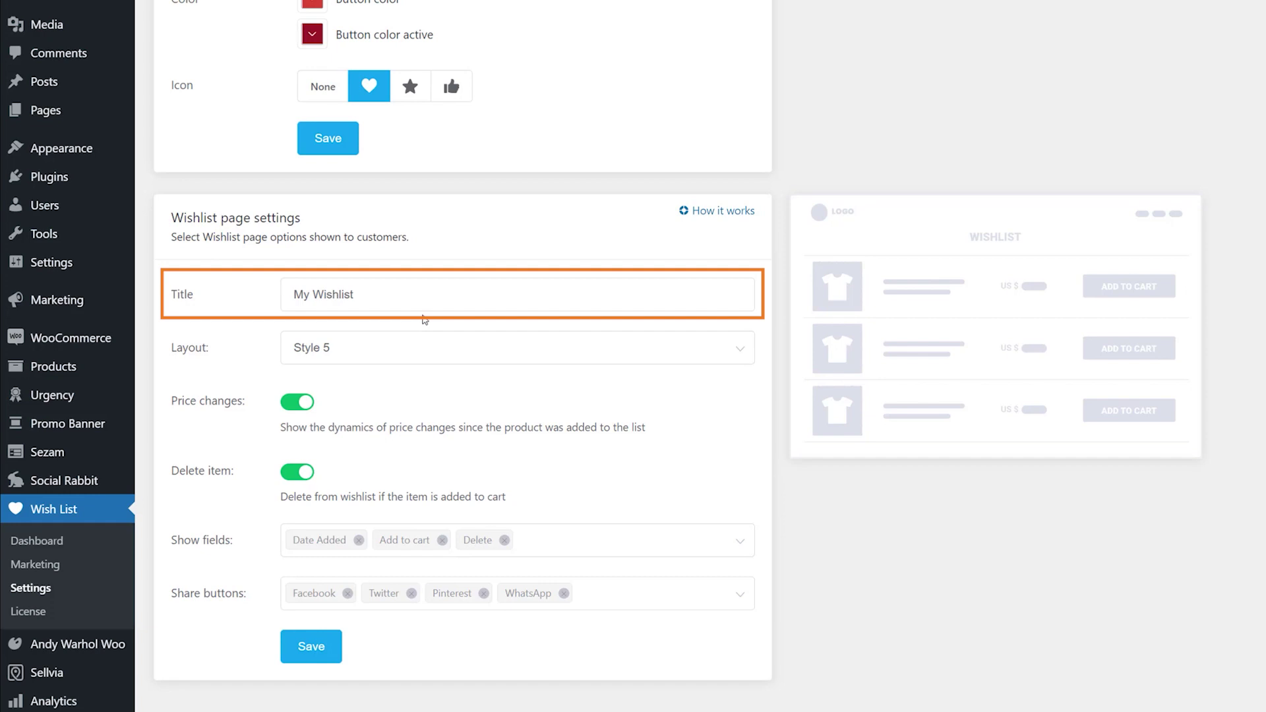
click(421, 345)
click(410, 389)
click(413, 353)
click(385, 425)
click(411, 352)
click(372, 463)
click(411, 356)
click(364, 494)
click(407, 357)
click(352, 529)
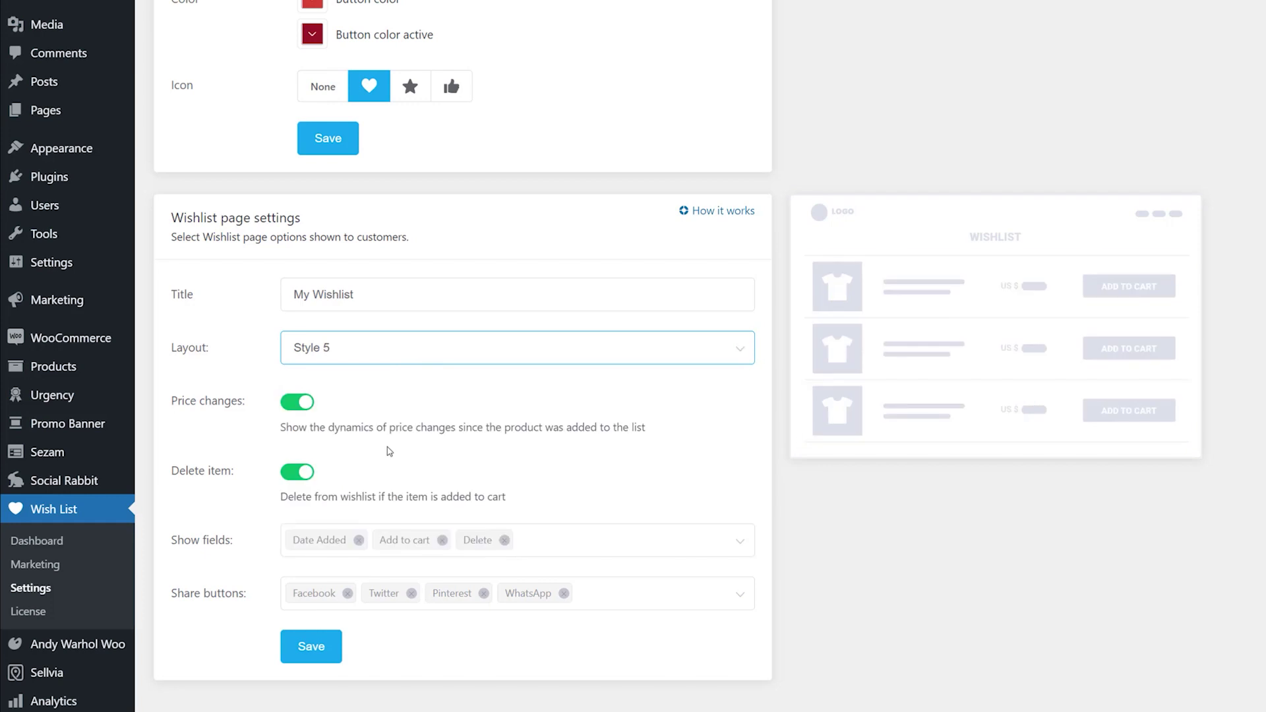
Step: Try the Price changes and Delete item options off and back on, and view the share button choices for the wishlist page
click(303, 406)
click(303, 403)
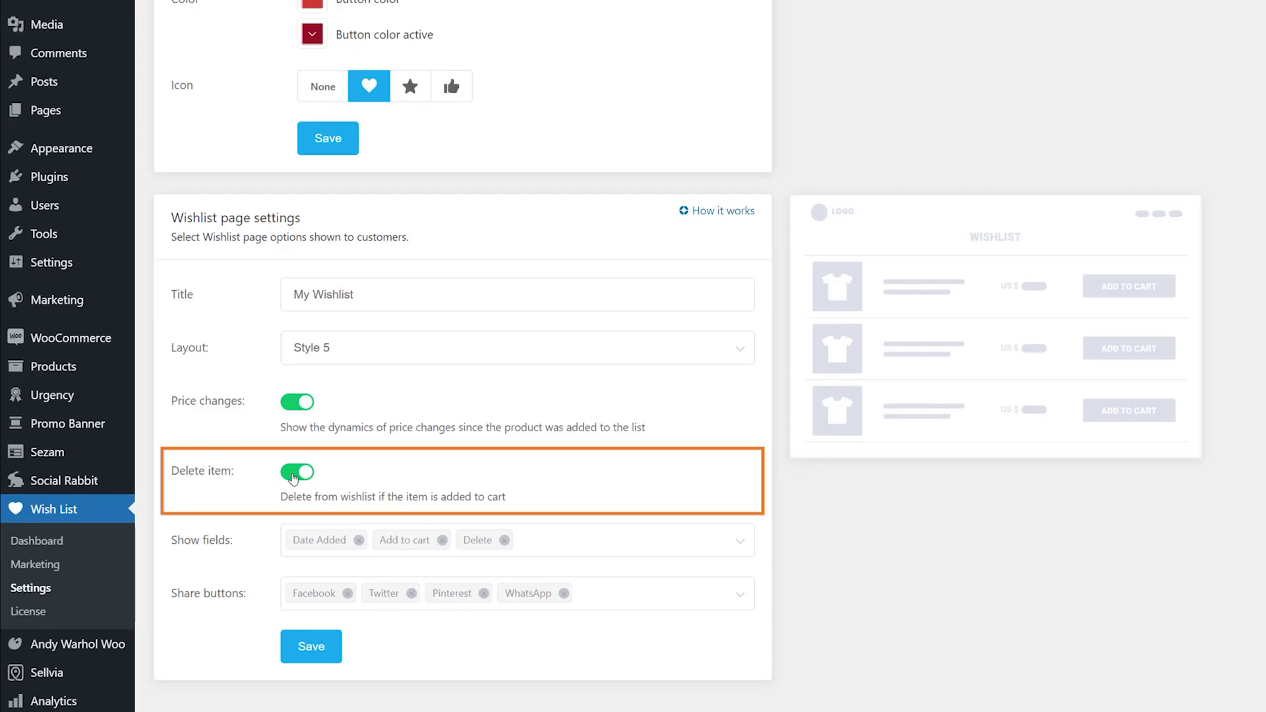
click(303, 472)
click(306, 474)
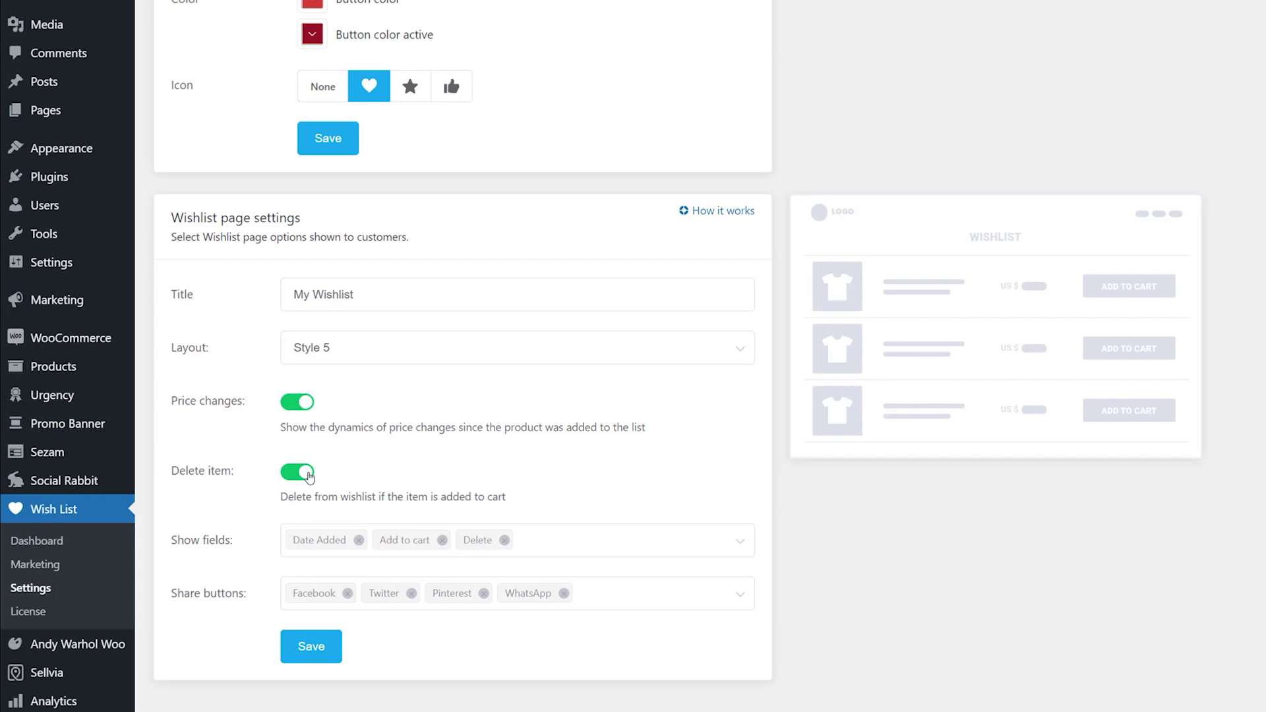
click(736, 593)
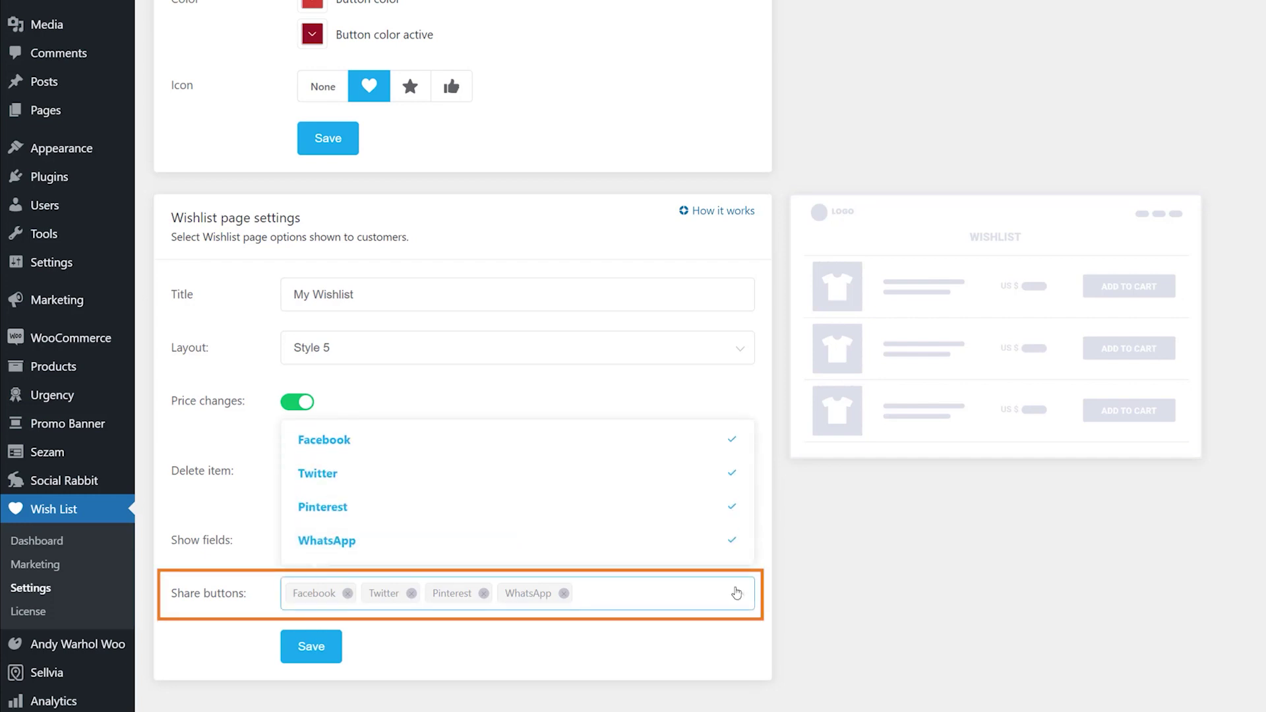
click(737, 593)
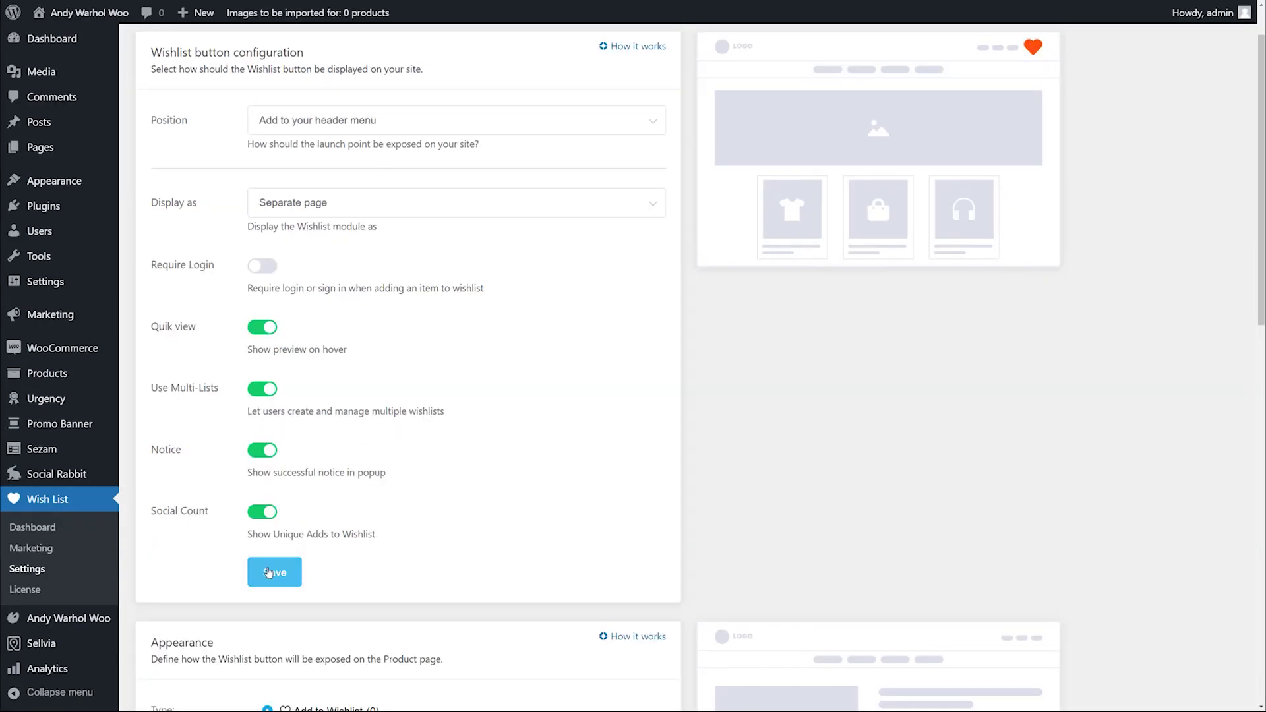
Step: Save the wishlist button configuration
click(275, 572)
scroll(429, 547, down, 5)
scroll(429, 547, down, 10)
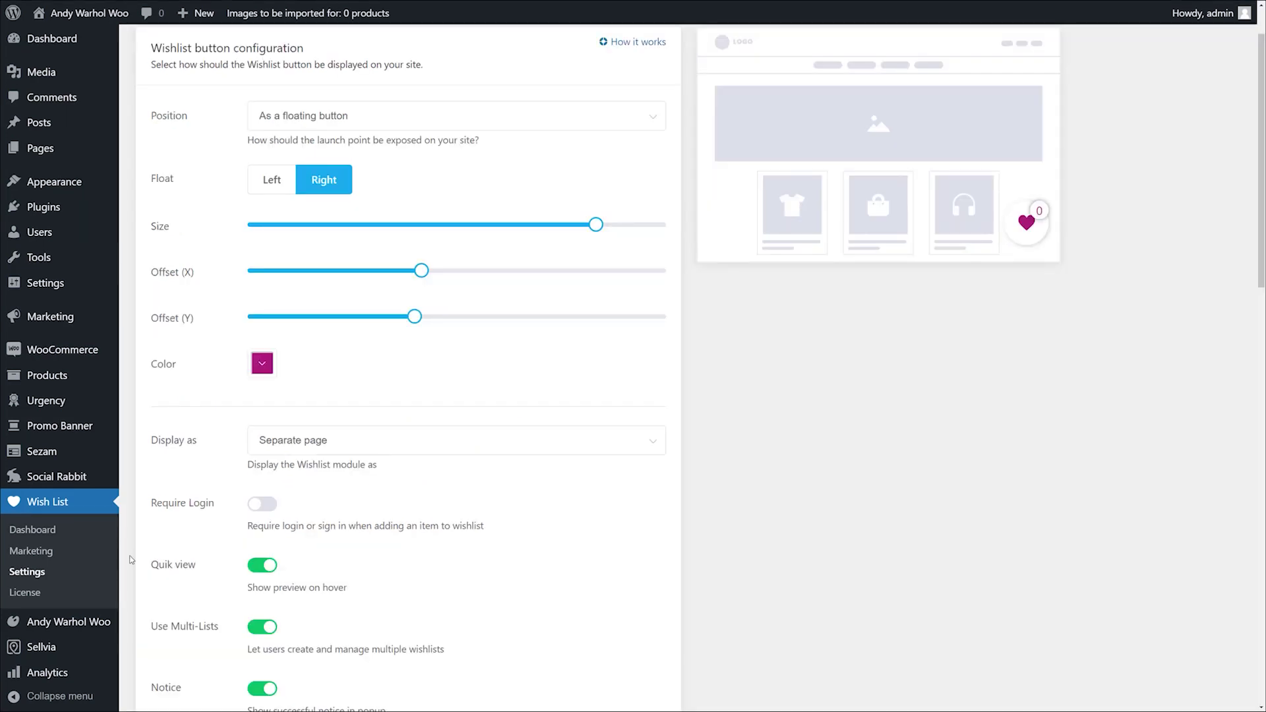
Step: Open the Wish List marketing page and switch each of the three mailing rules off and back on
click(53, 554)
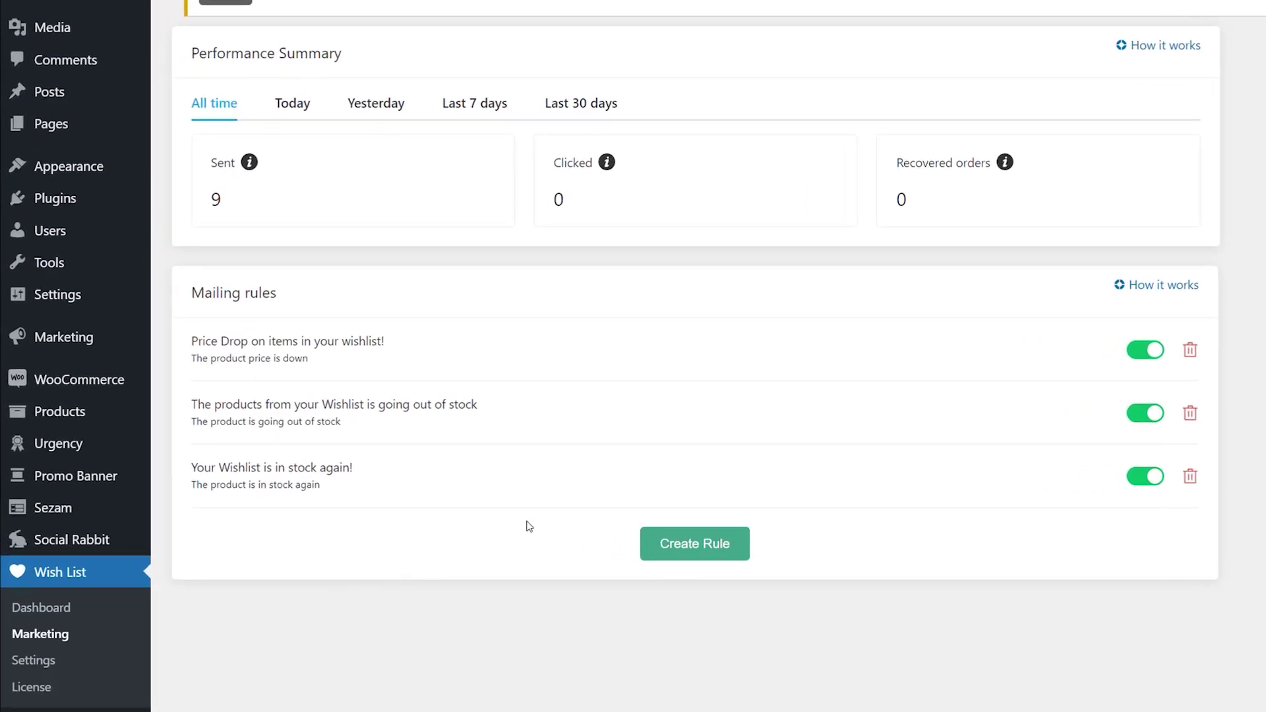
click(1146, 351)
click(1147, 353)
click(1134, 416)
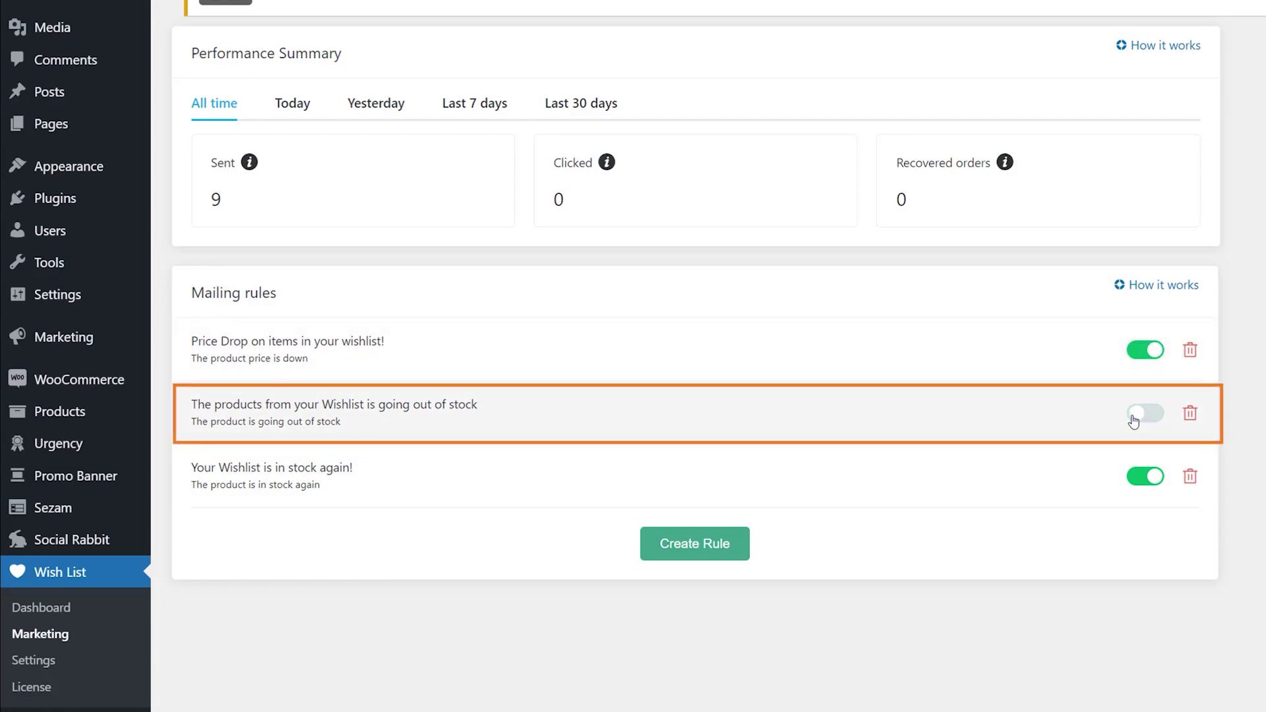
click(1134, 418)
click(1135, 478)
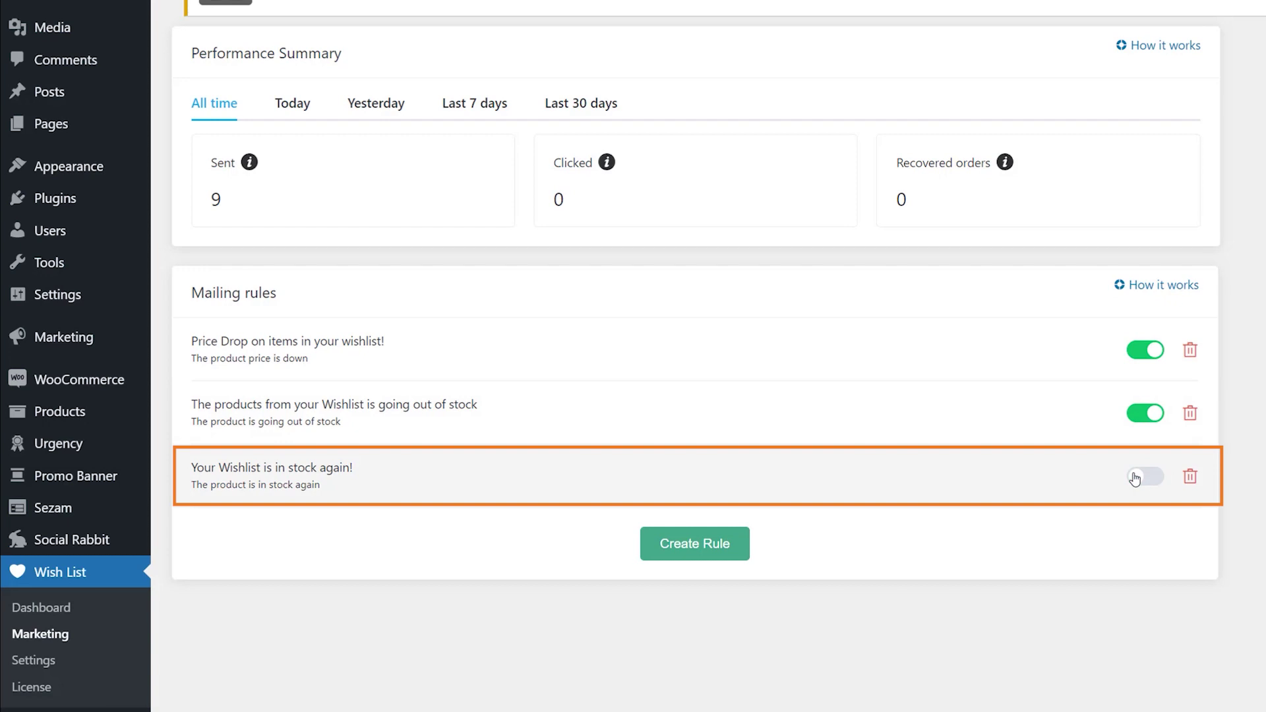
click(1134, 478)
click(1157, 483)
Step: Start a new mailing rule with a price drop threshold of 15 percent and the subject "Price Drop on items in your wishlist!"
click(694, 543)
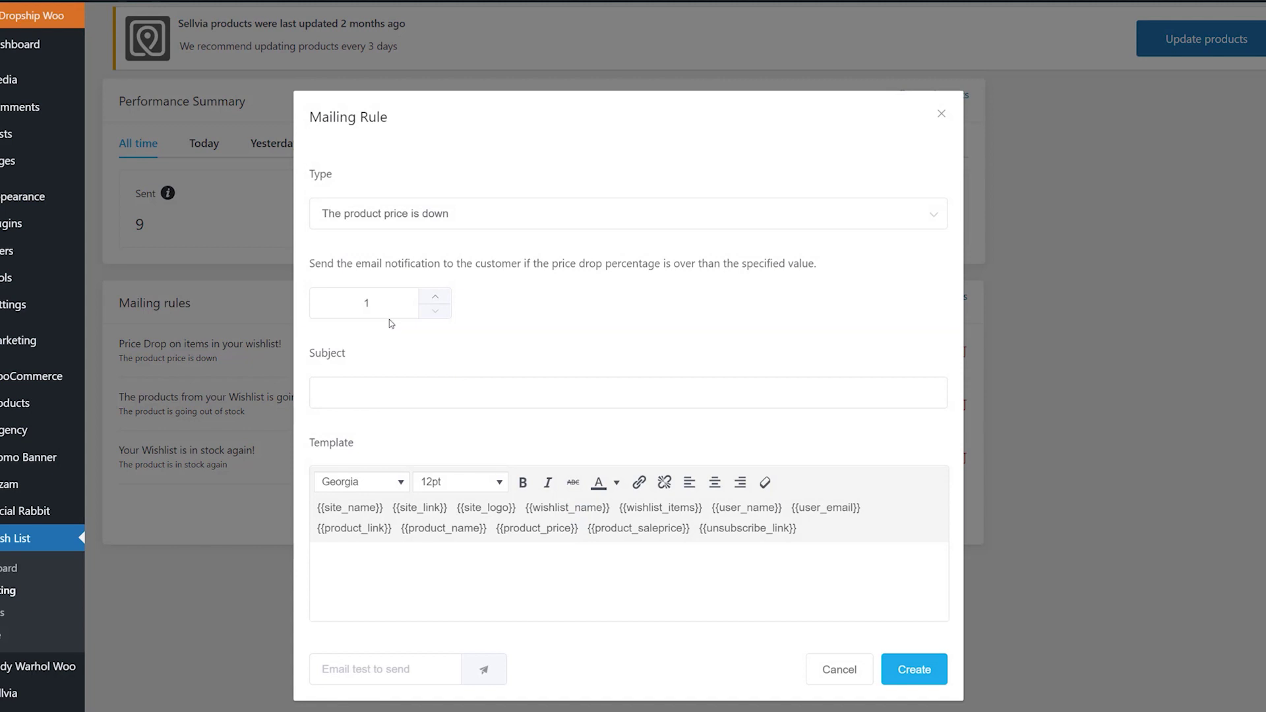
double_click(366, 321)
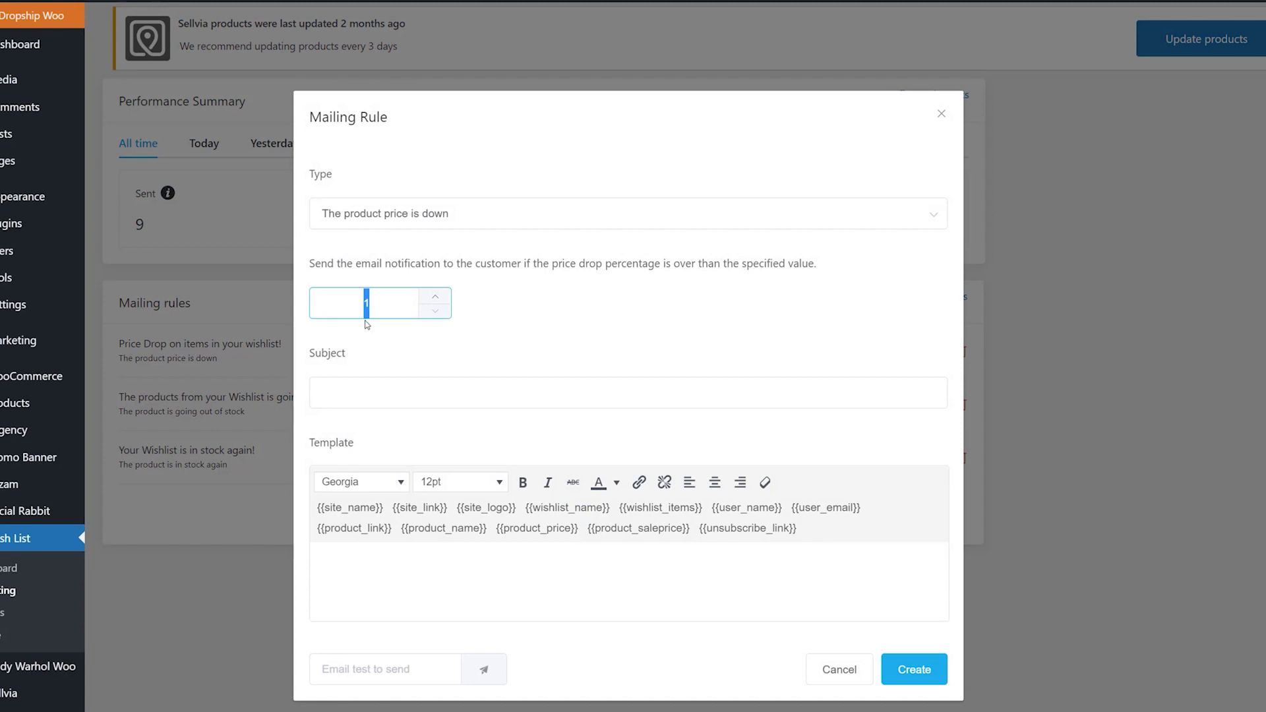
text(15)
click(374, 344)
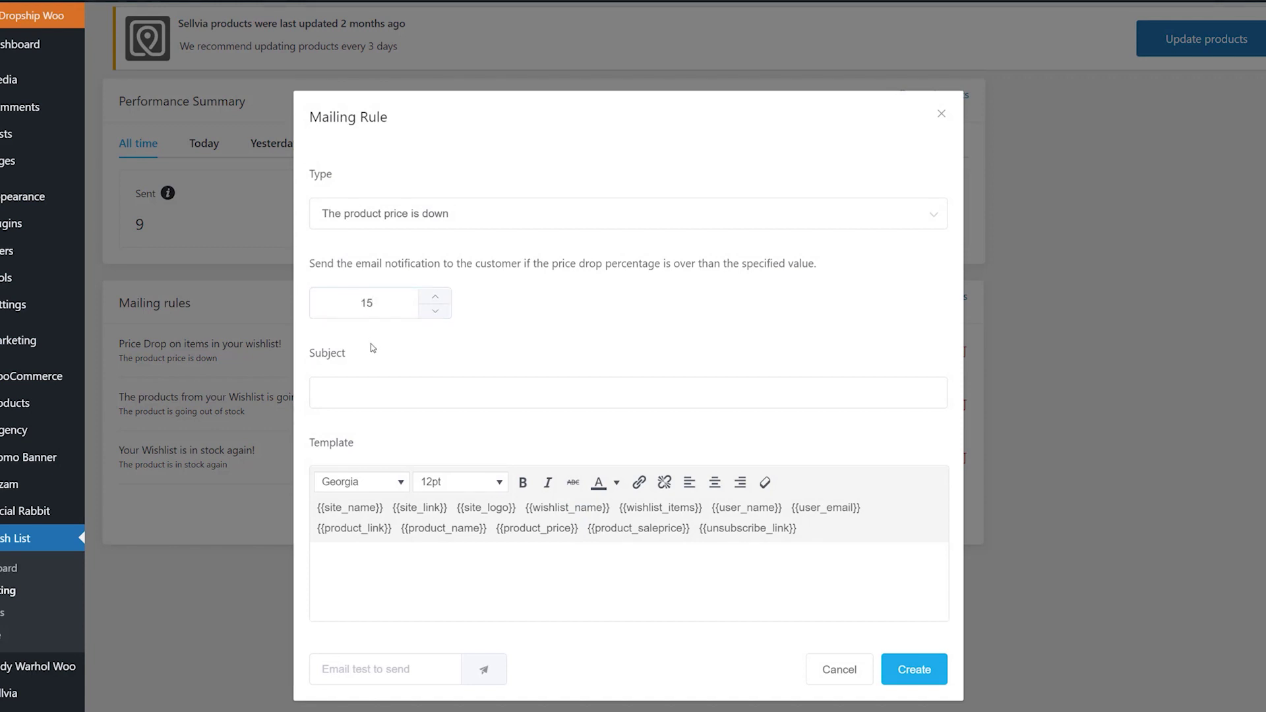
click(345, 390)
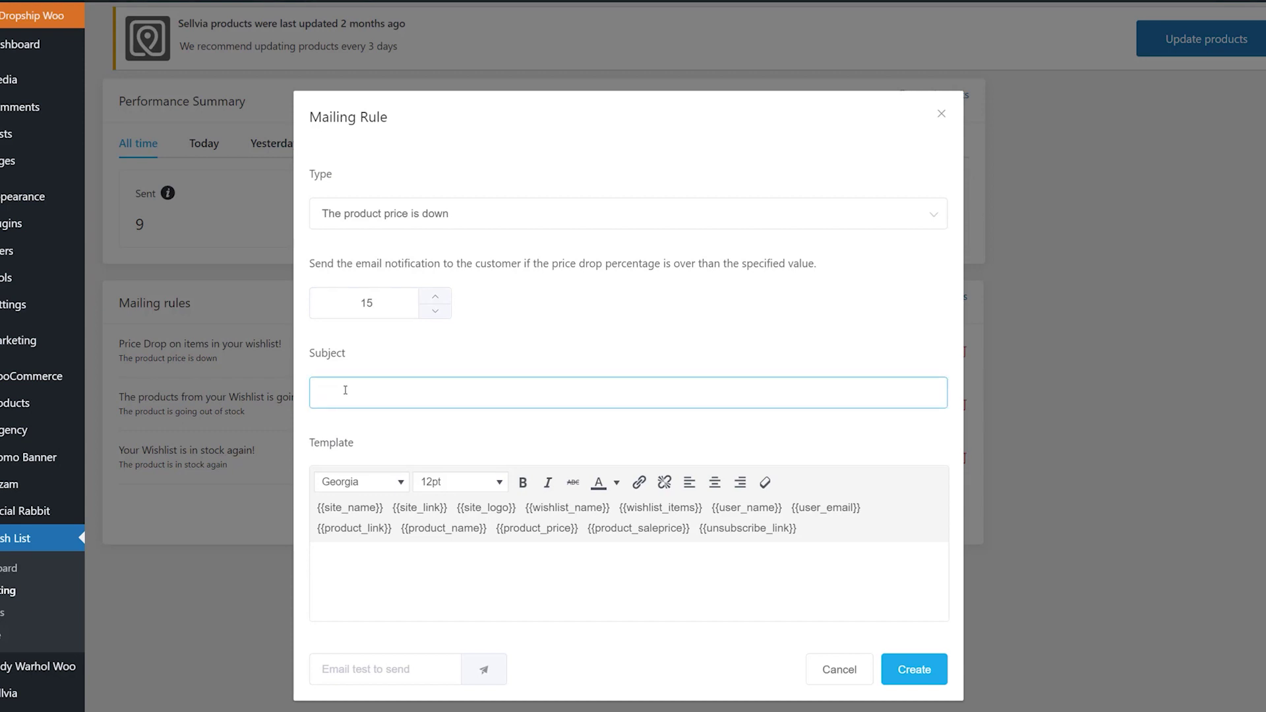
text(Price Drop on items in your wishlist!)
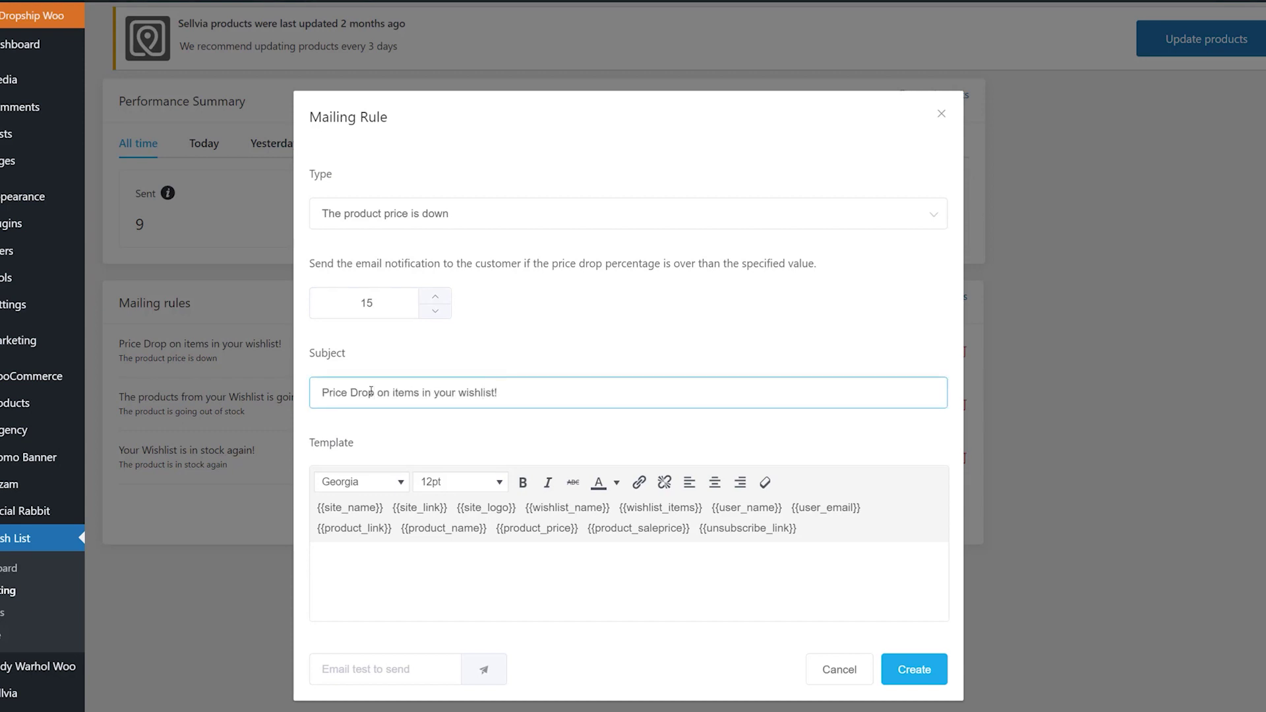
Step: Insert the {{site_logo}} and {{site_link}} placeholders in the email template with centered alignment
click(491, 549)
click(486, 507)
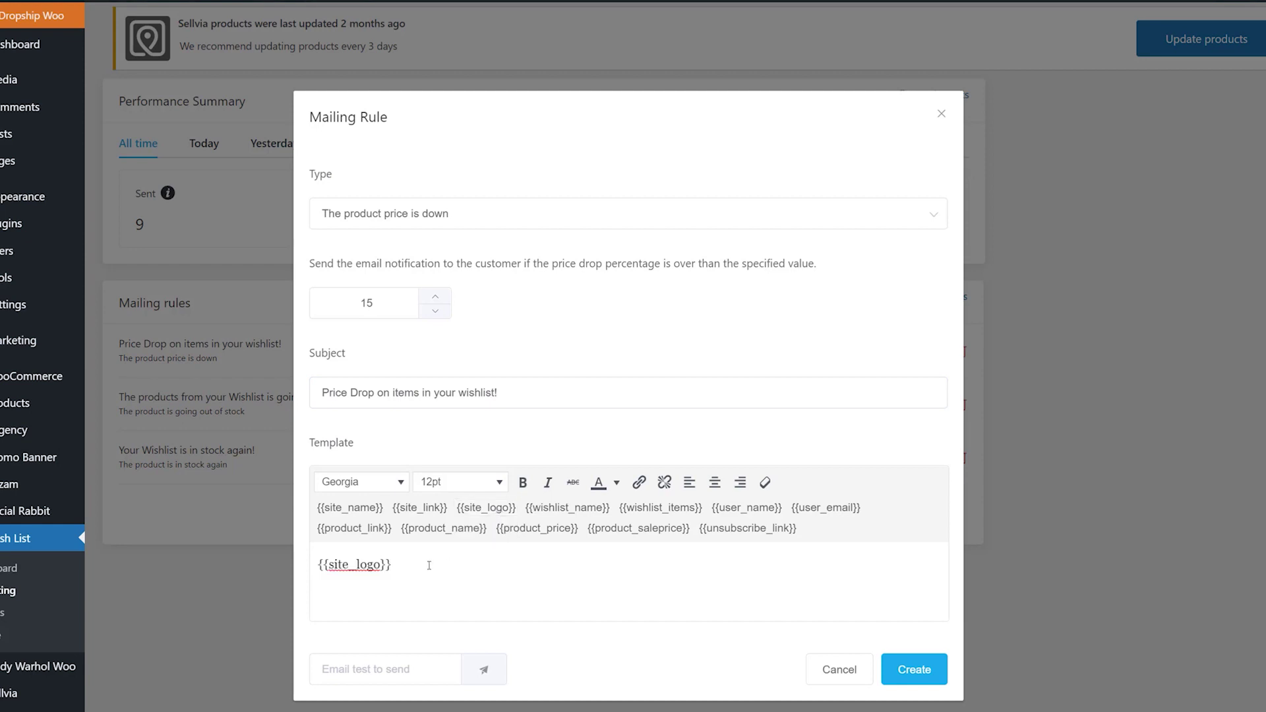
click(714, 482)
click(419, 508)
Step: Add the greeting "Hi {{user_name}}," and the lines "some items you have in your wishlist are now on sale! You have more items in your wishlist on our store"
click(559, 604)
text(Hi)
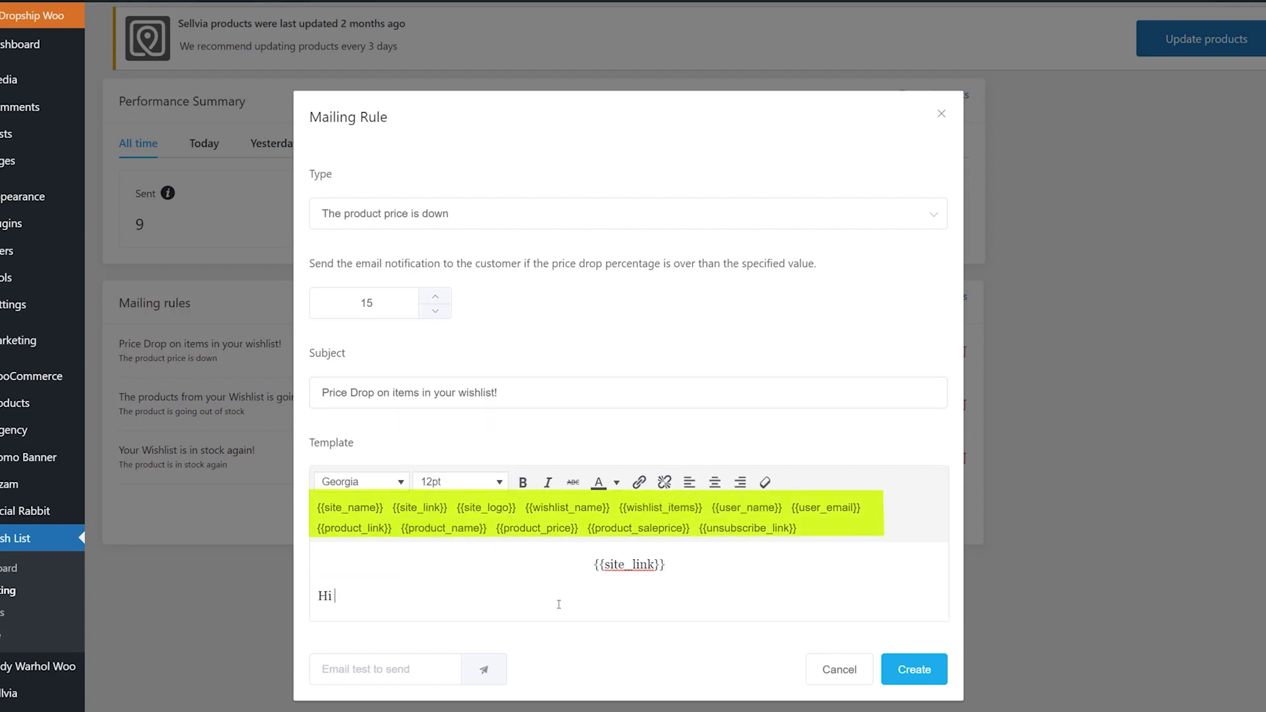
click(746, 508)
text(,)
key(Return)
text(some items you have in your wishlist are now on sale! You have more items in your wishlist on our store)
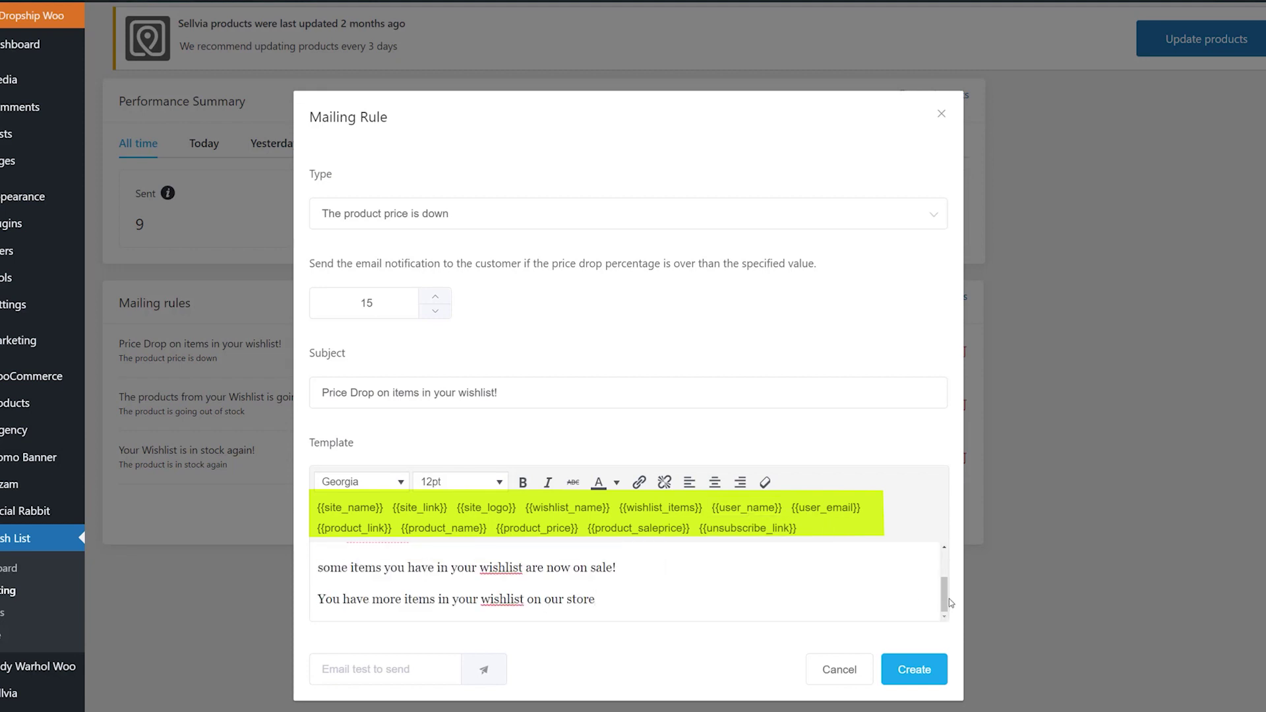
Step: Replace "wishlist" in the sale sentence with {{wishlist_name}}, end the last line with an exclamation mark, and create the rule
drag(948, 601, 949, 596)
double_click(501, 580)
click(583, 517)
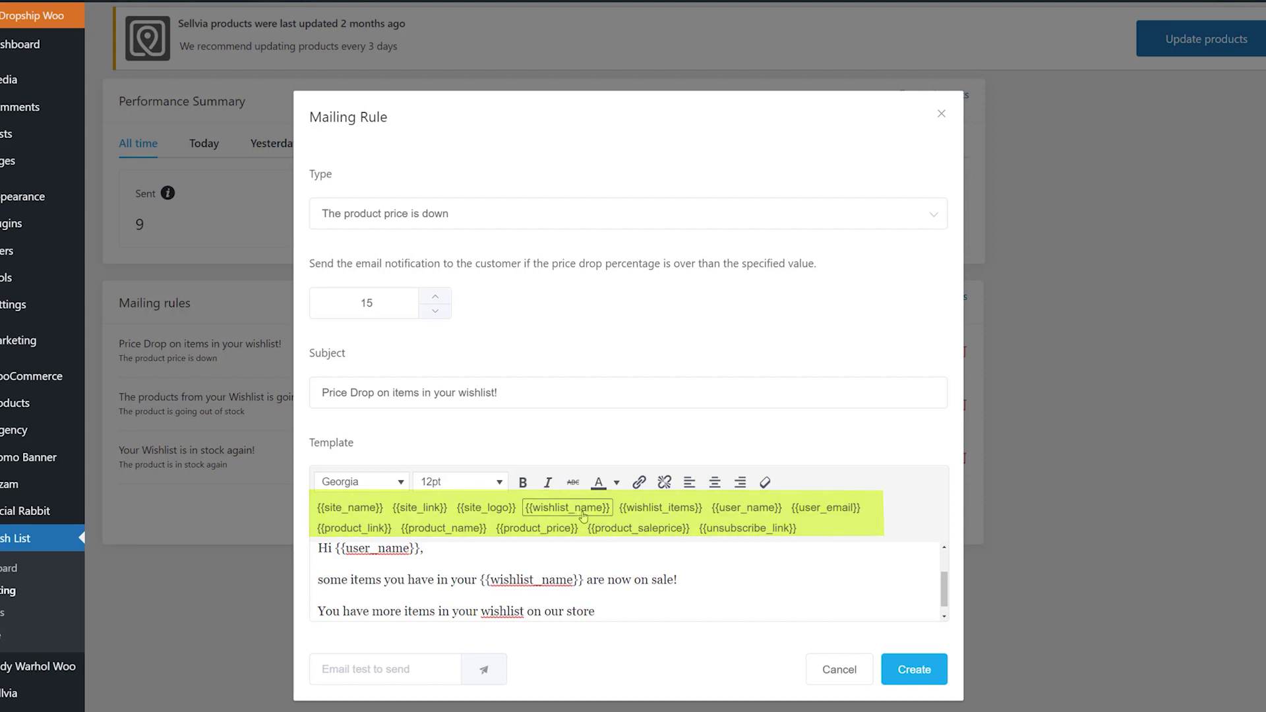
click(598, 612)
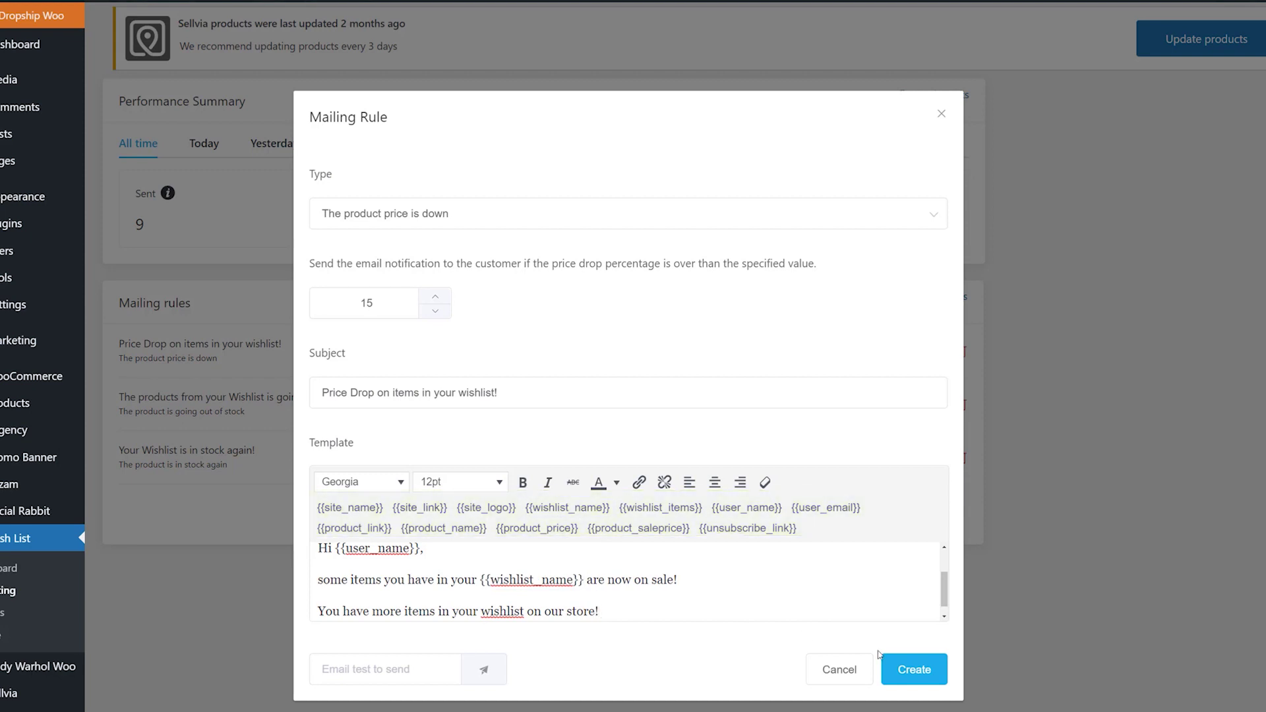
click(897, 669)
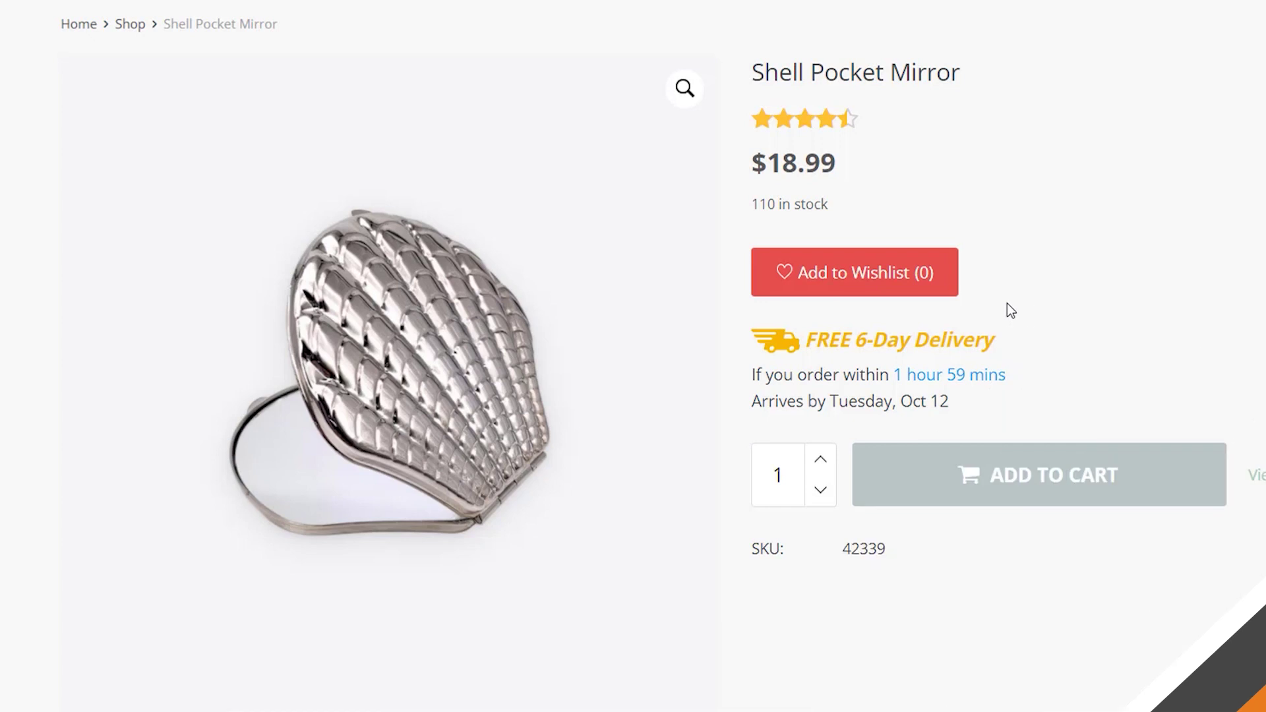
Step: Add the Shell Pocket Mirror to My Wishlist and to a new Shared wishlist named "Birthday"
click(926, 287)
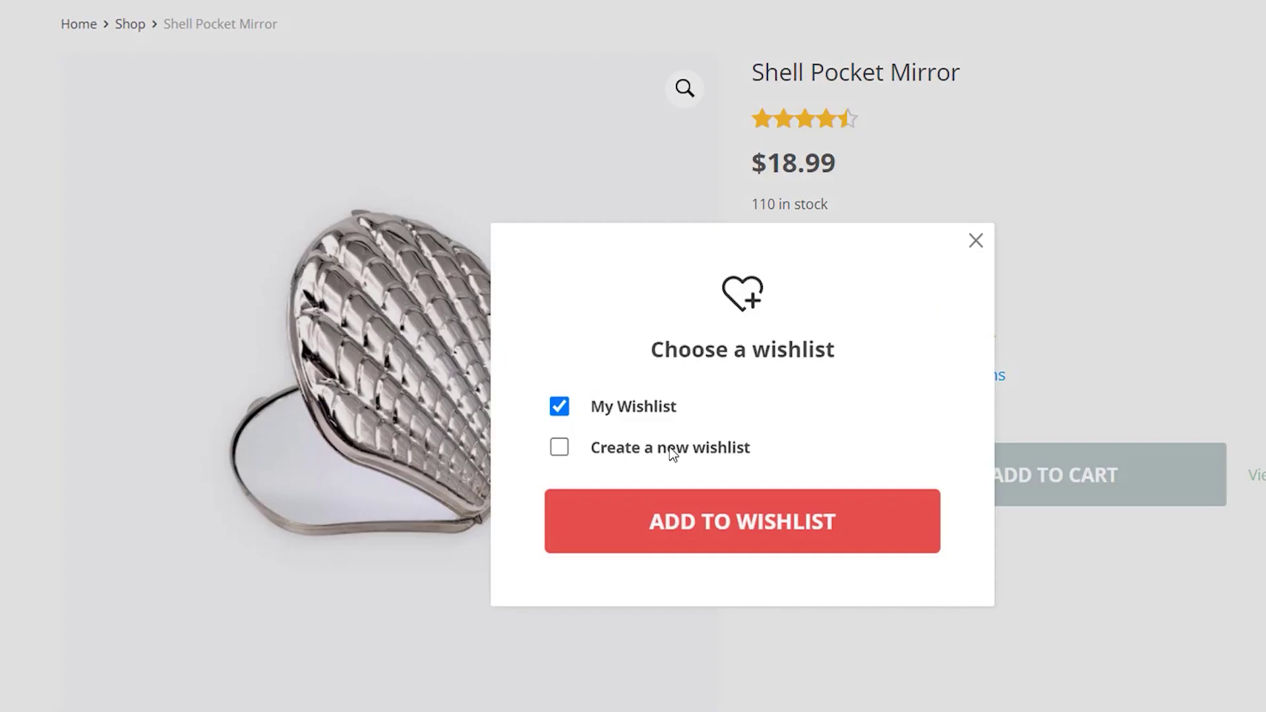
click(558, 448)
click(580, 440)
text(Birthday)
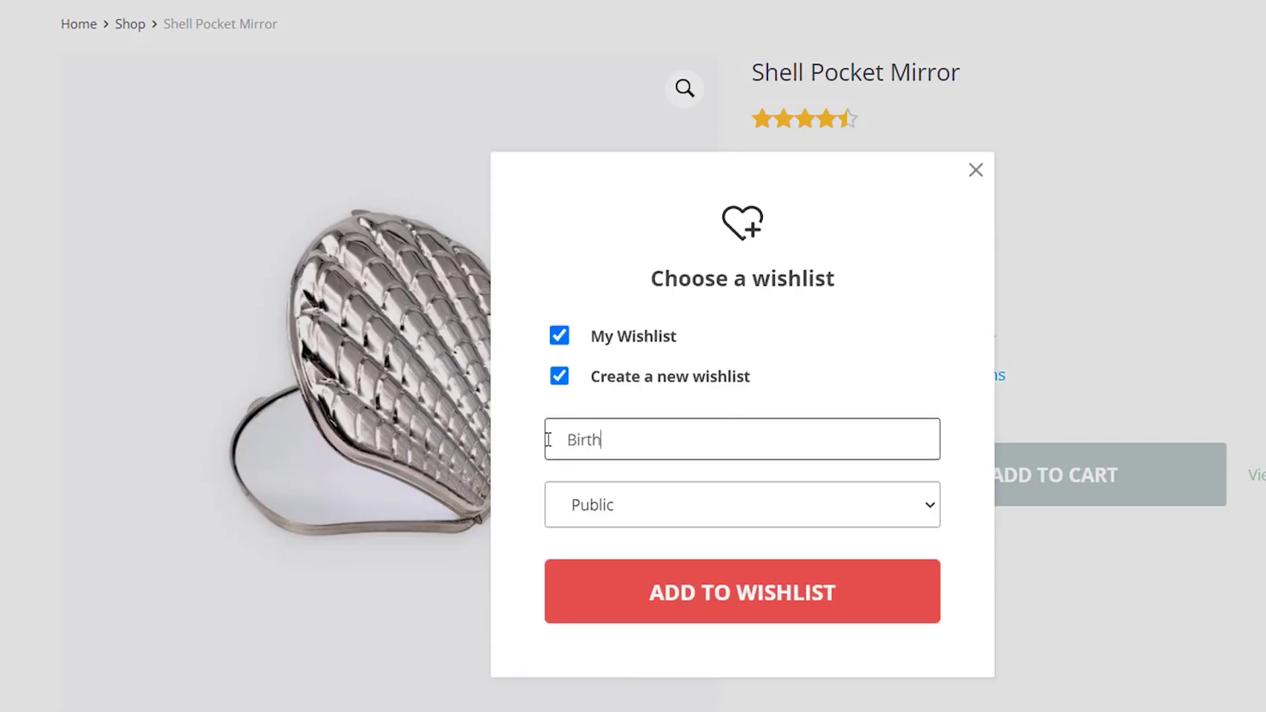
click(629, 503)
click(638, 560)
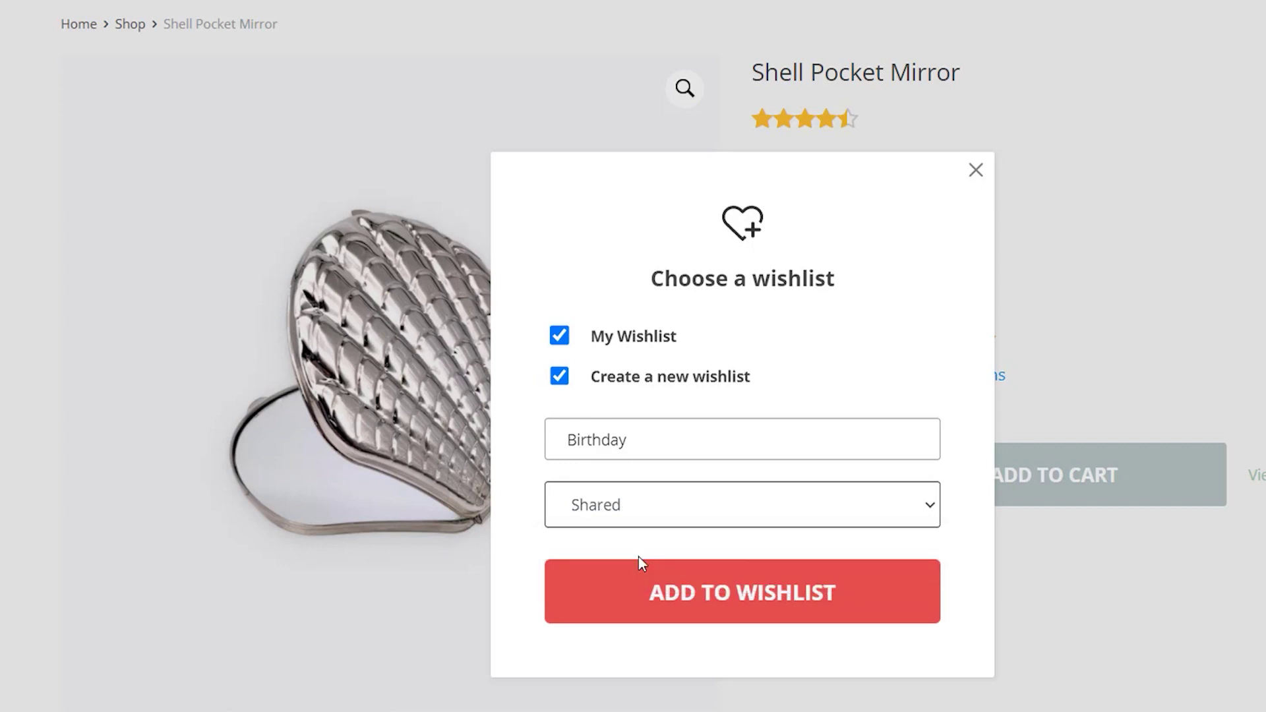
click(650, 600)
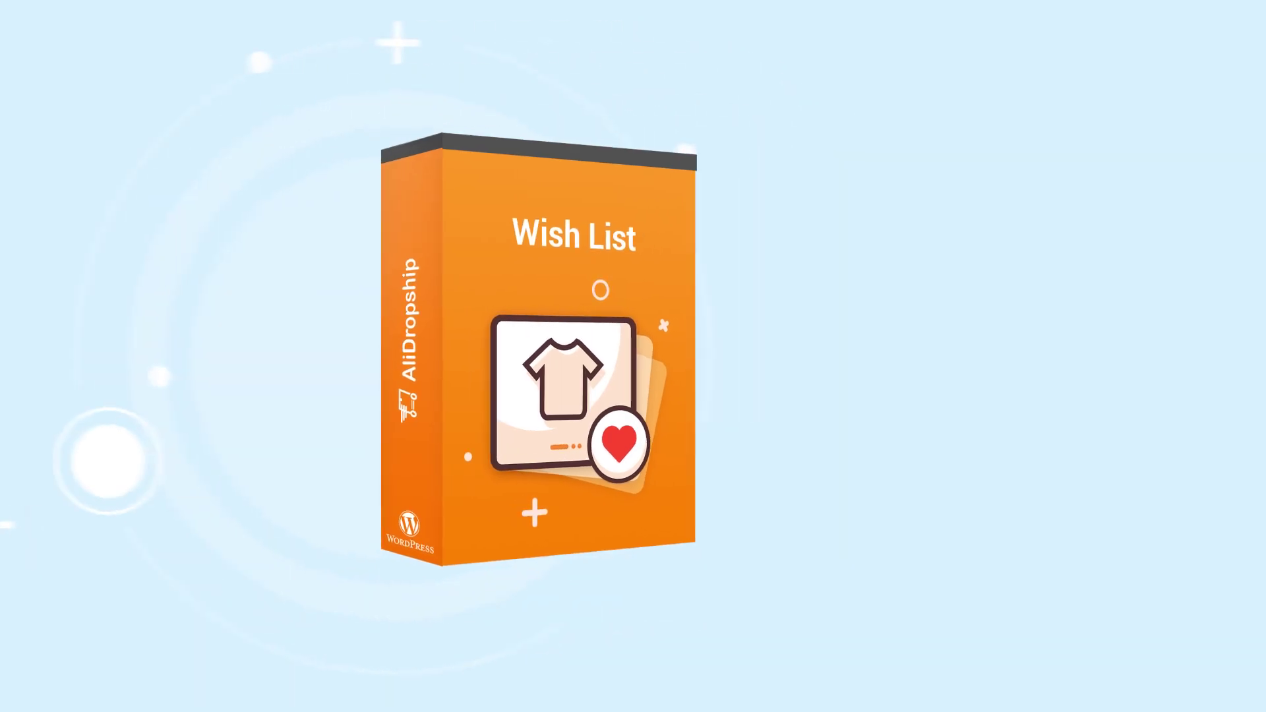